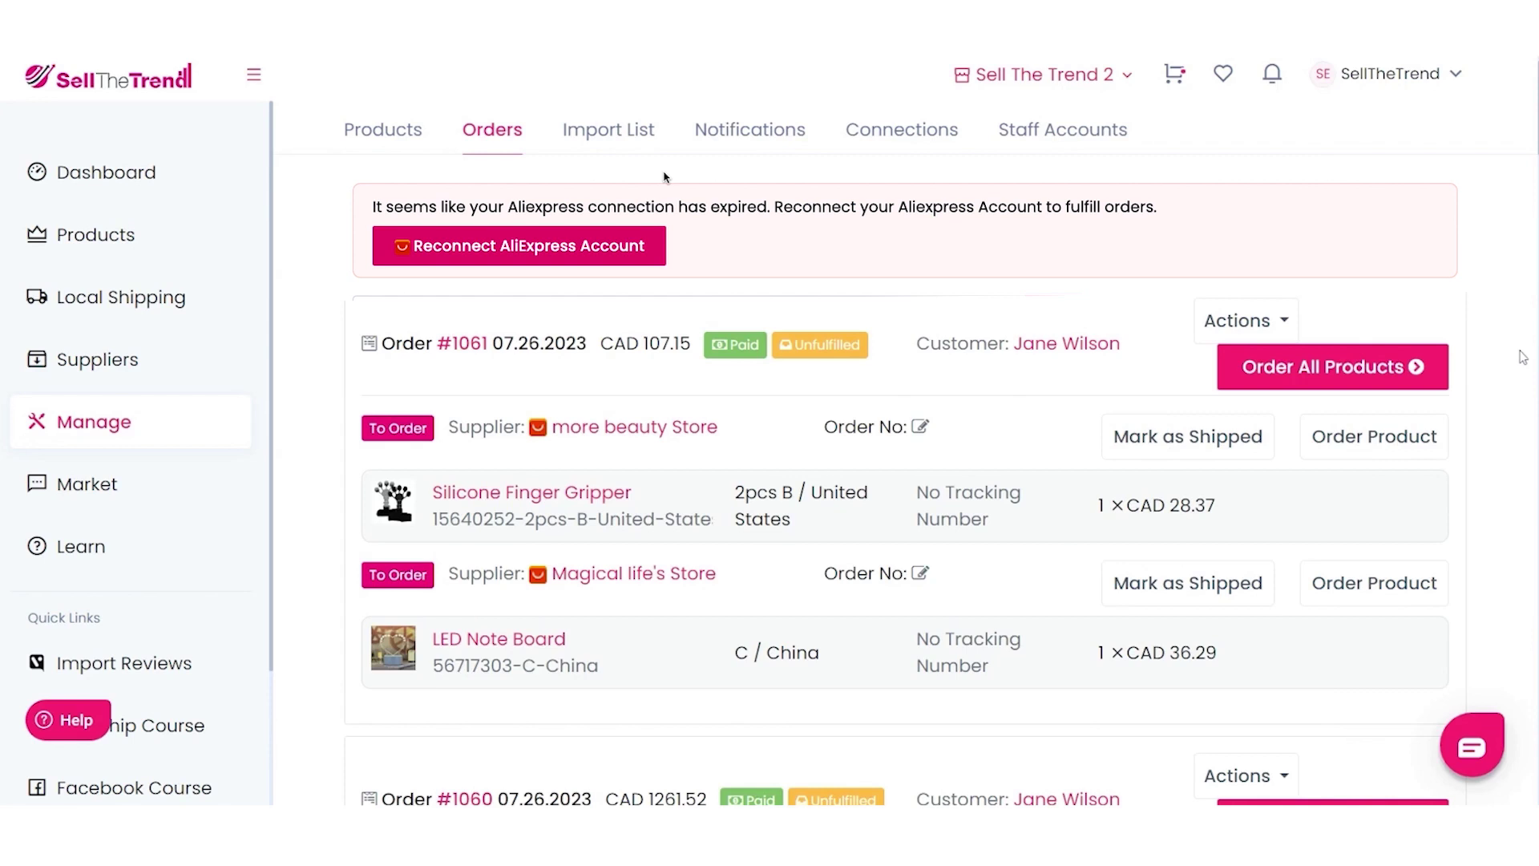
Reconnect the AliExpress account and return to the Orders page showing order #1061
click(501, 253)
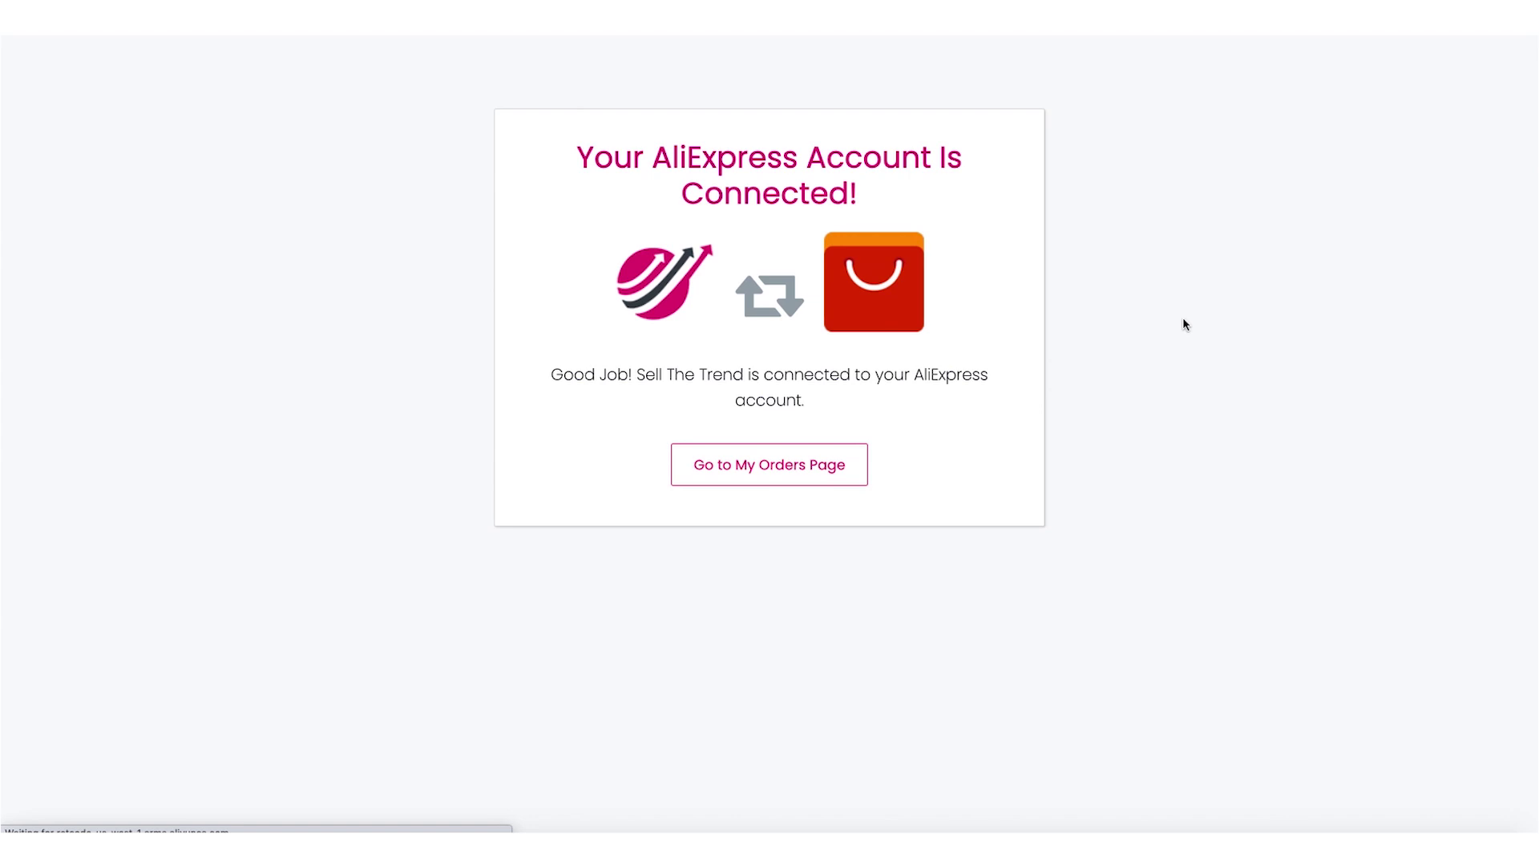
click(774, 465)
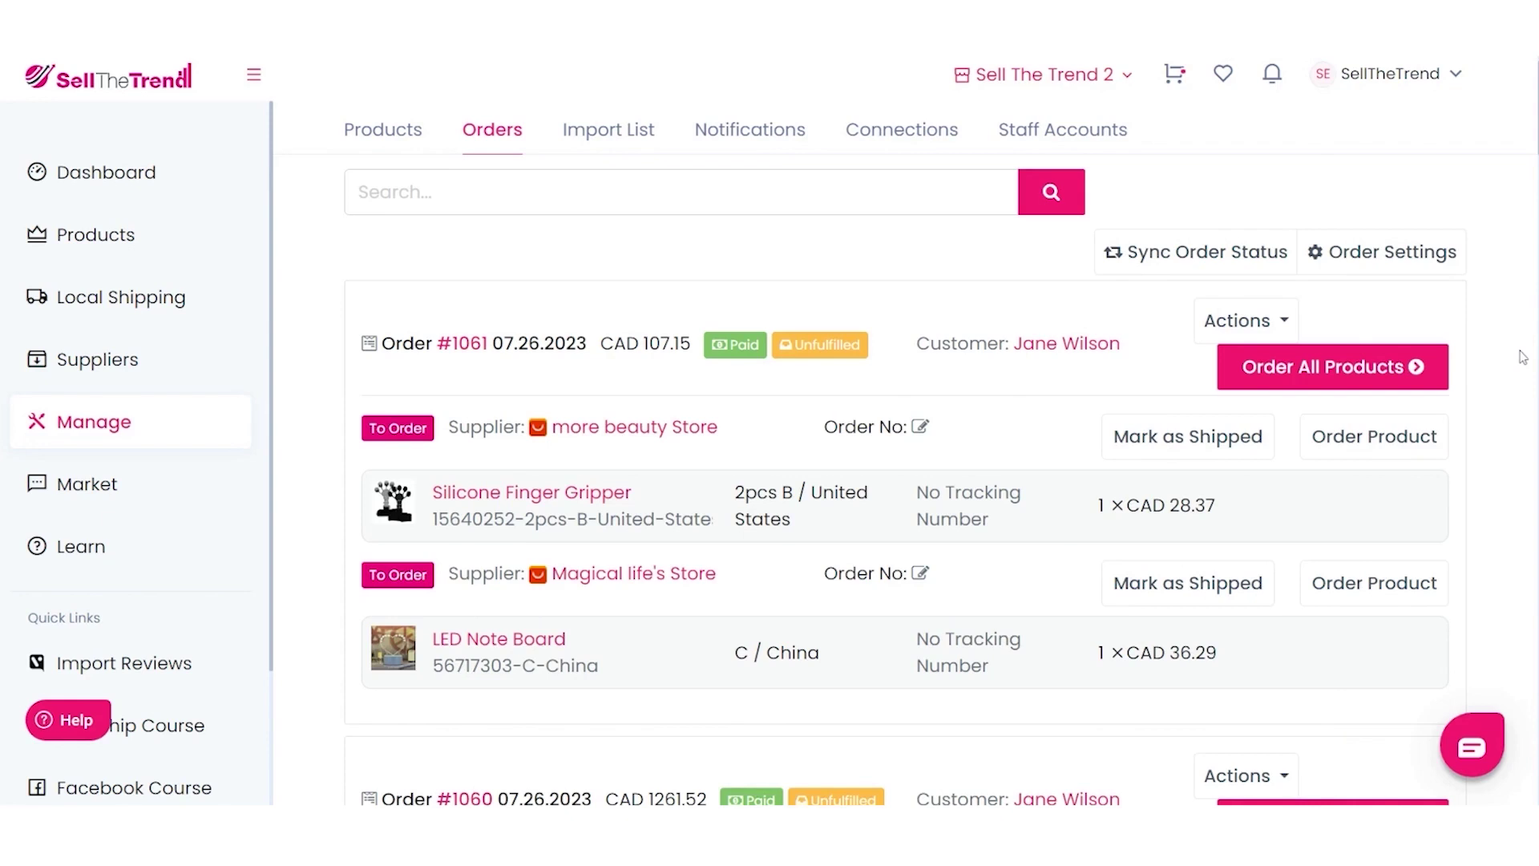
Open Buy Products for order #1061 and review the gripper's United States variant
scroll(1524, 356, down, 1)
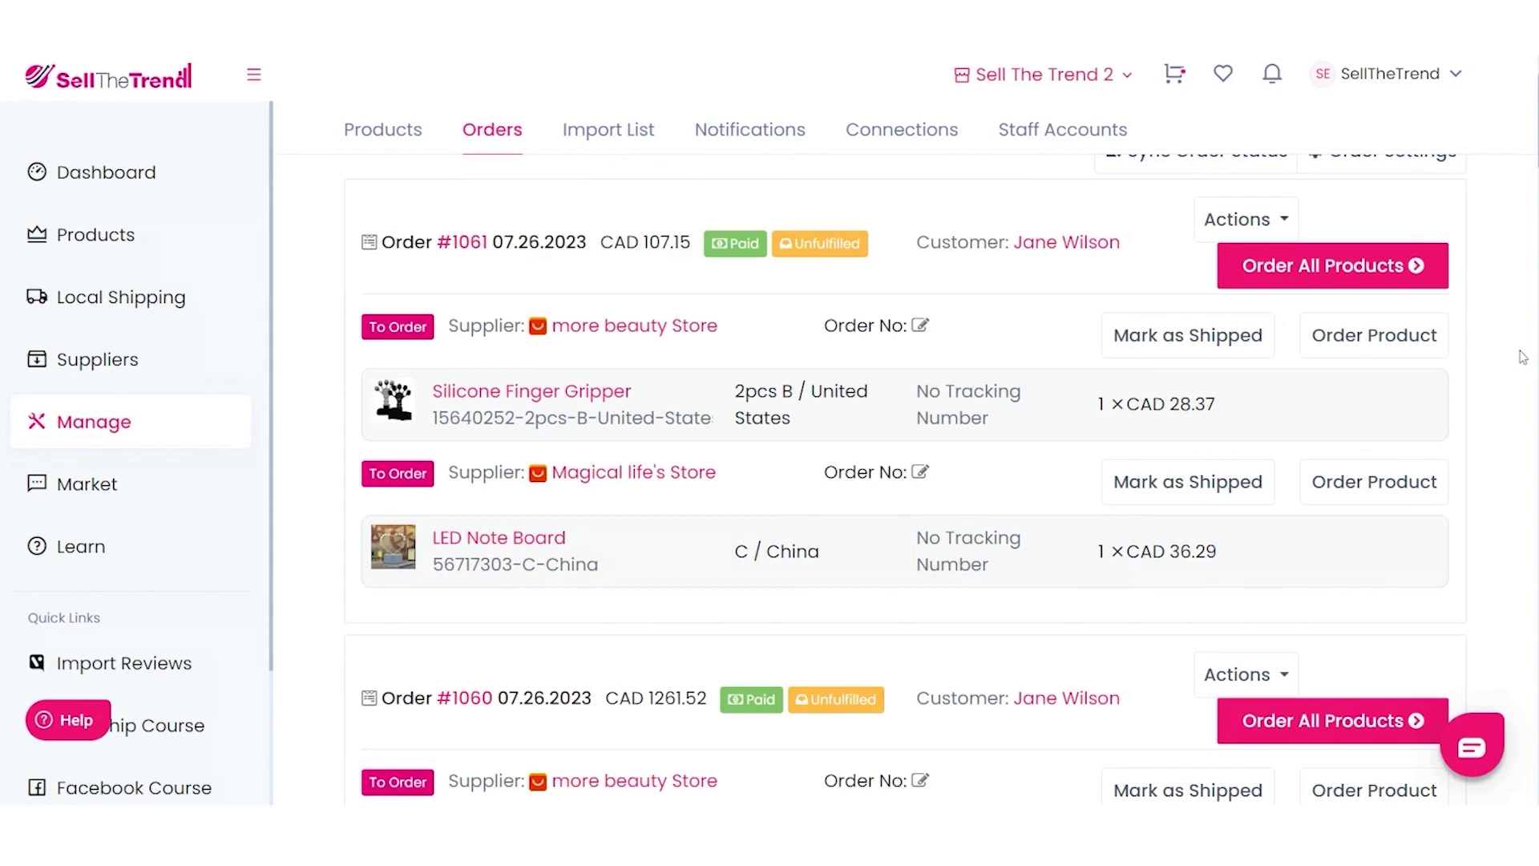
click(1415, 276)
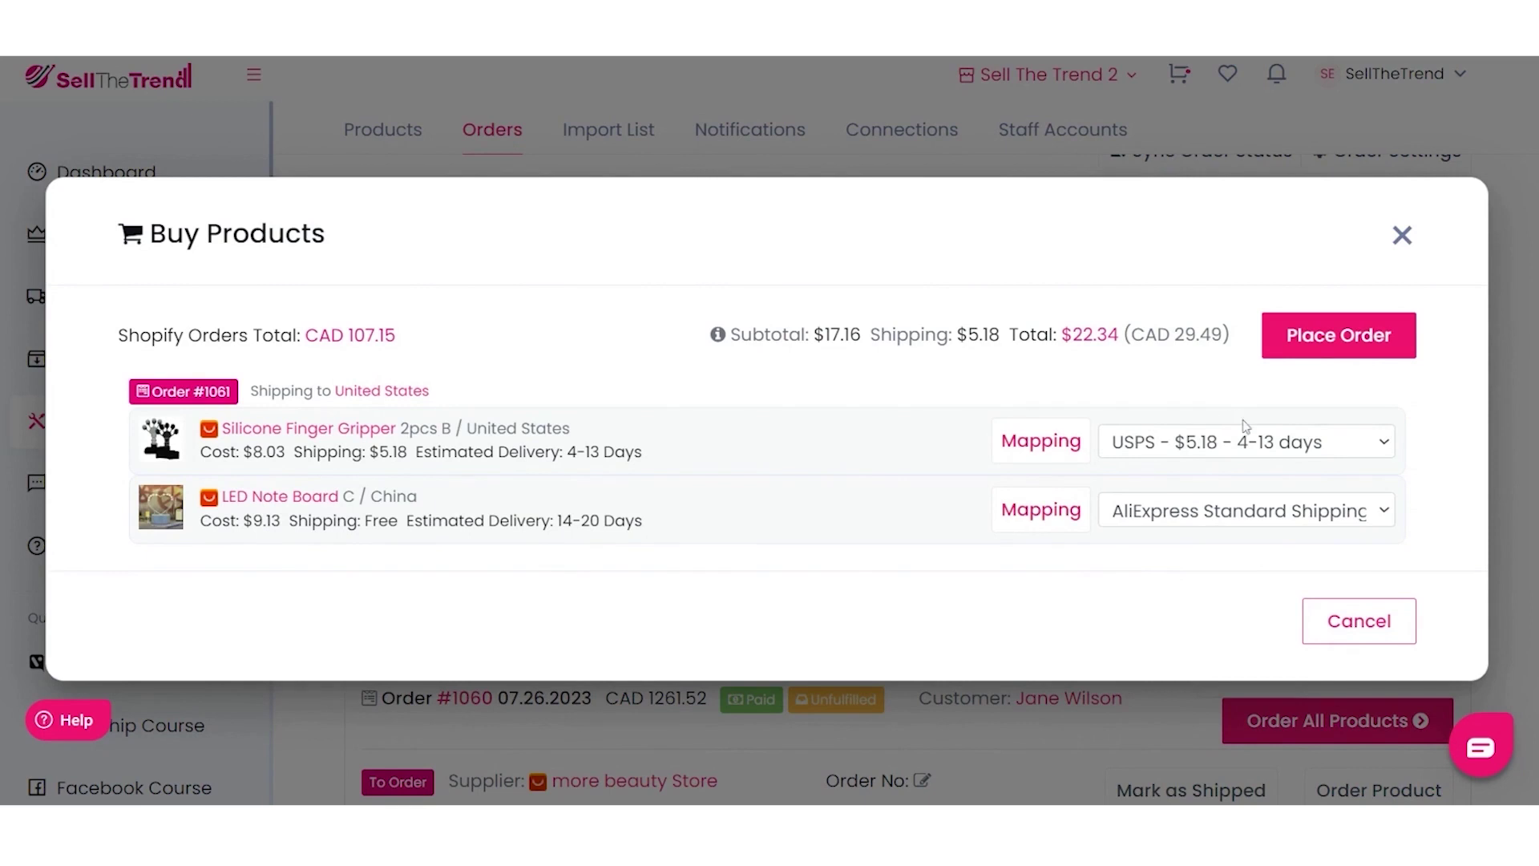
drag(464, 430, 563, 432)
click(685, 428)
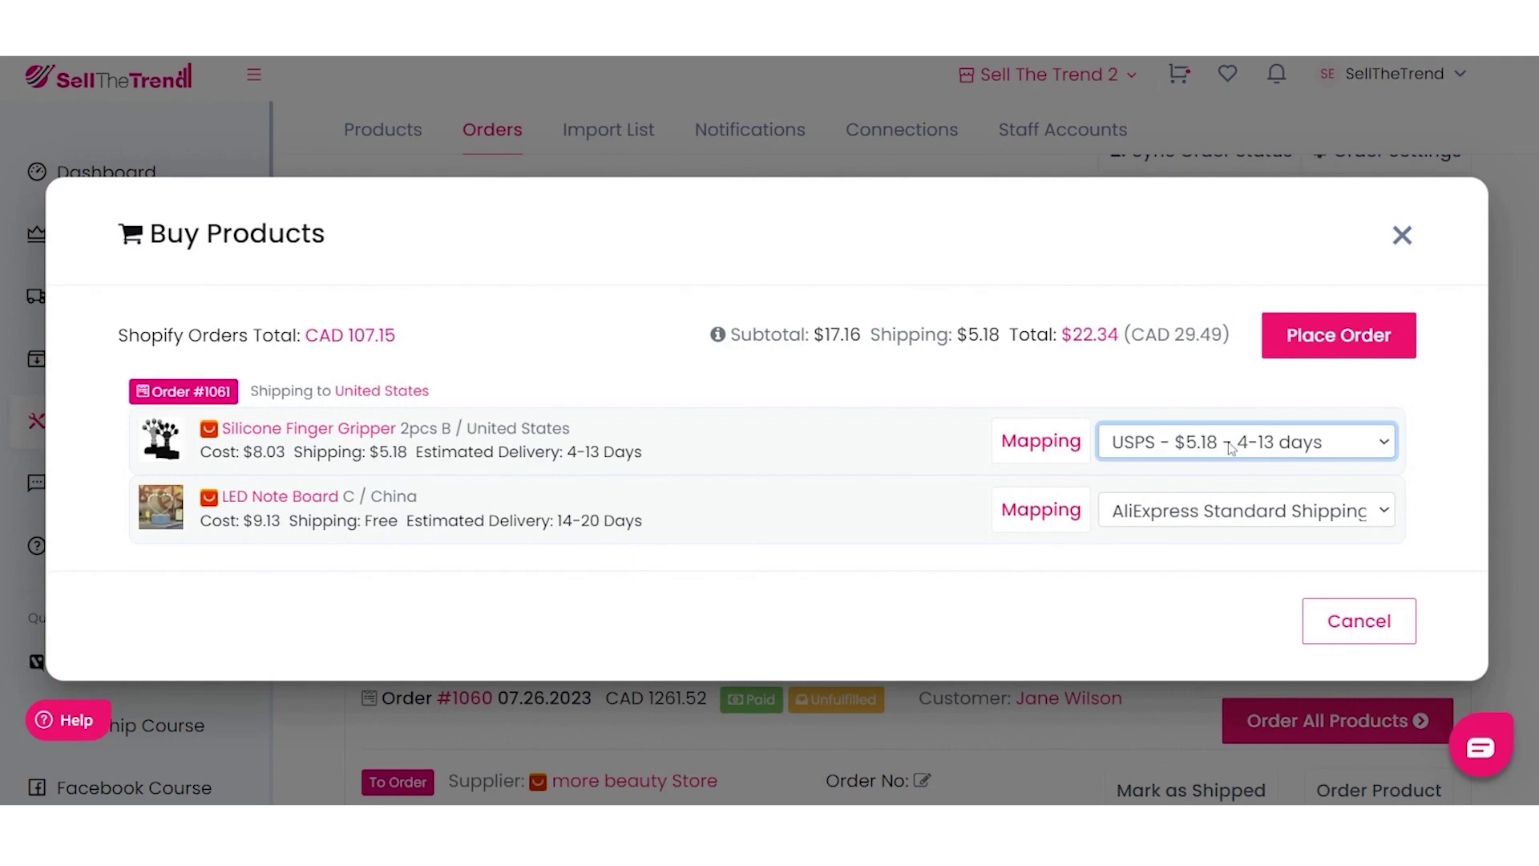
Keep USPS for the gripper and AliExpress Standard Shipping for the note board, then place both orders
click(1331, 453)
click(1331, 455)
click(1178, 383)
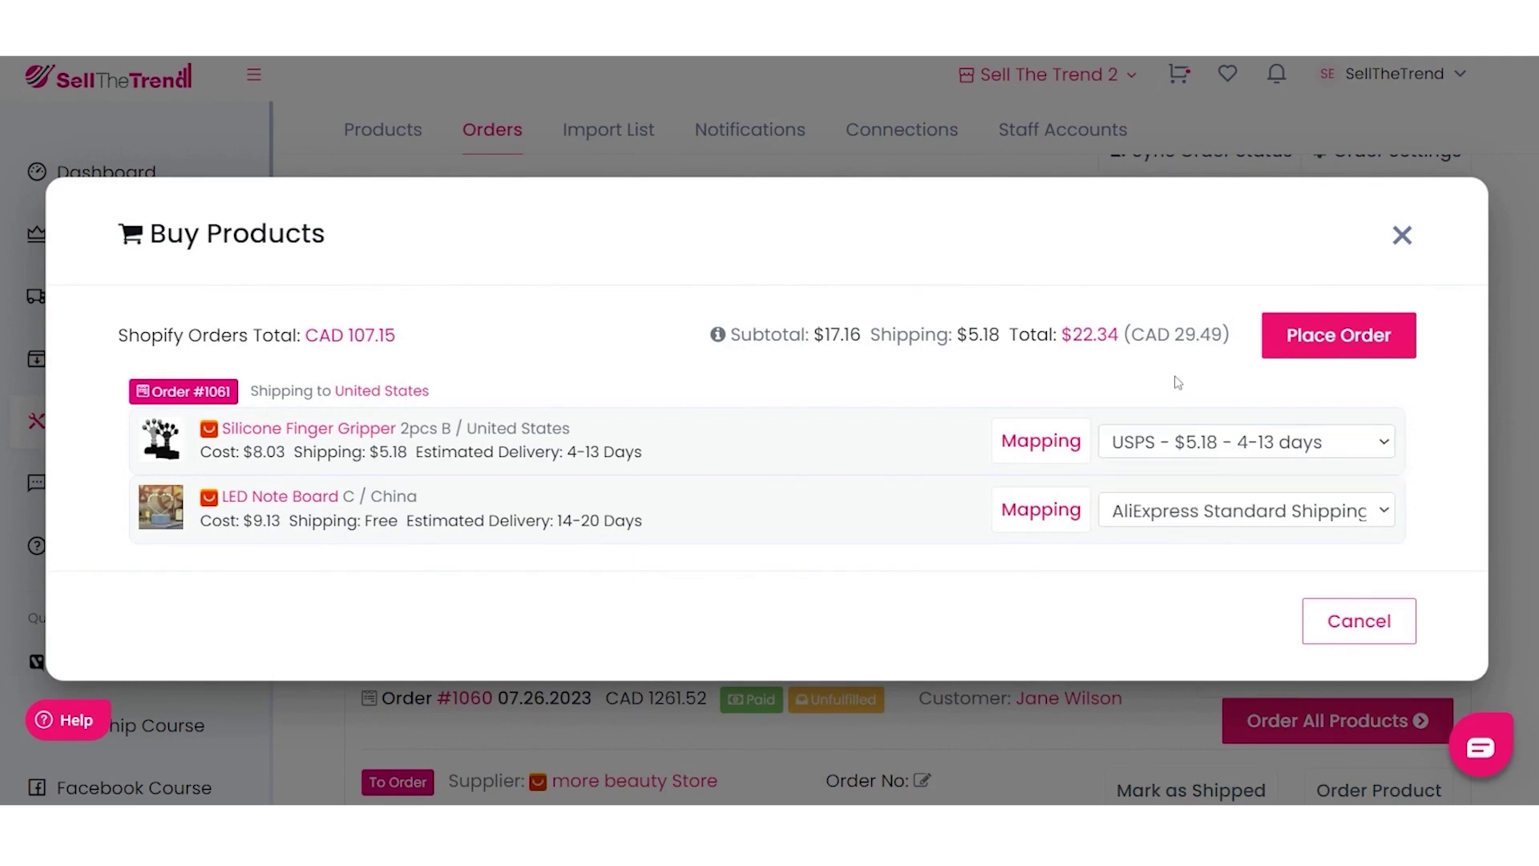
click(1251, 514)
click(1251, 514)
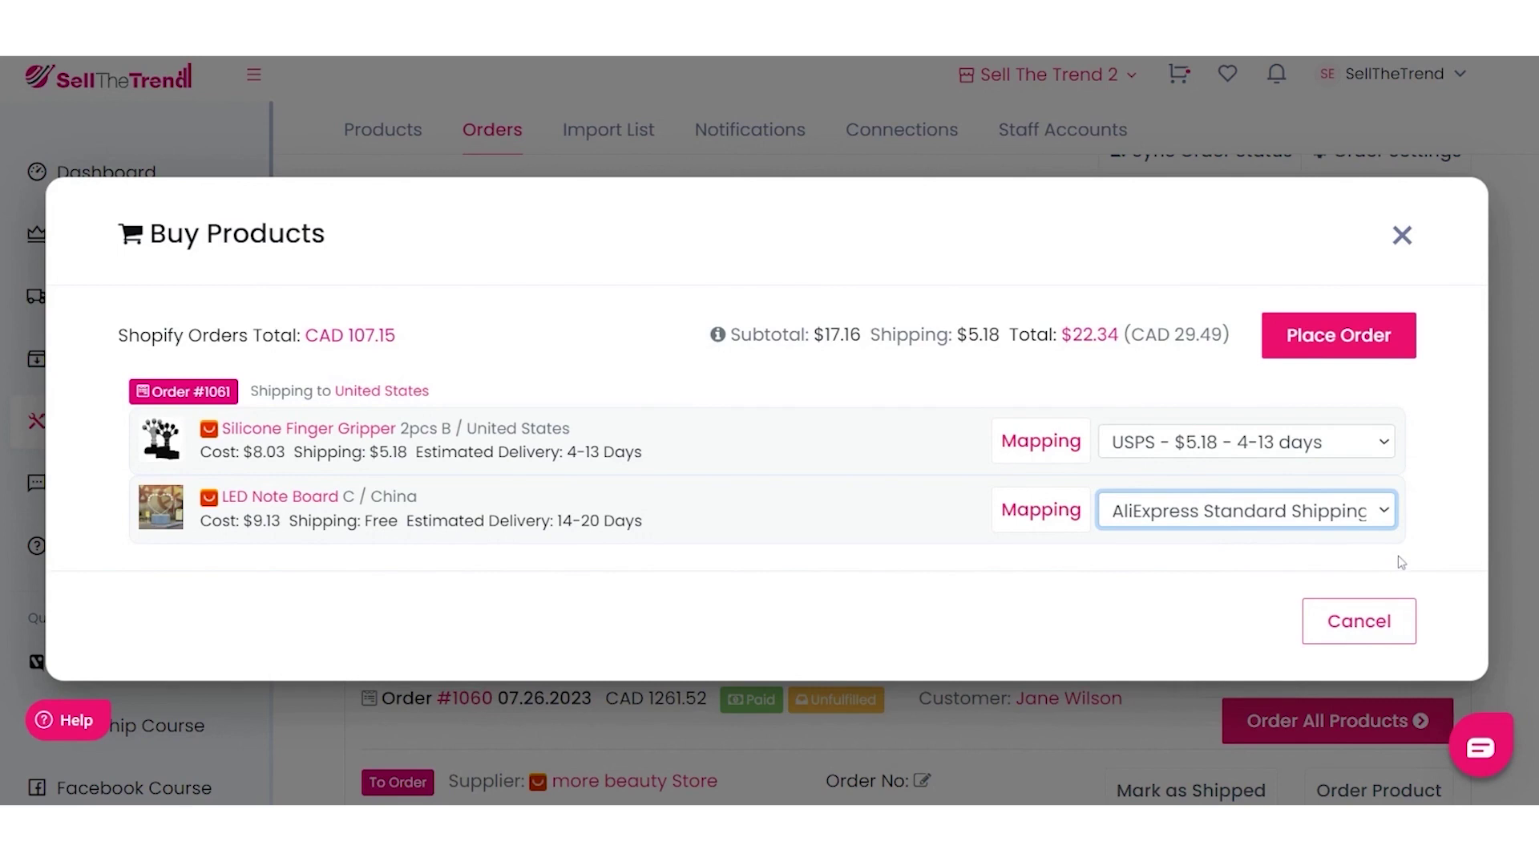
click(1309, 351)
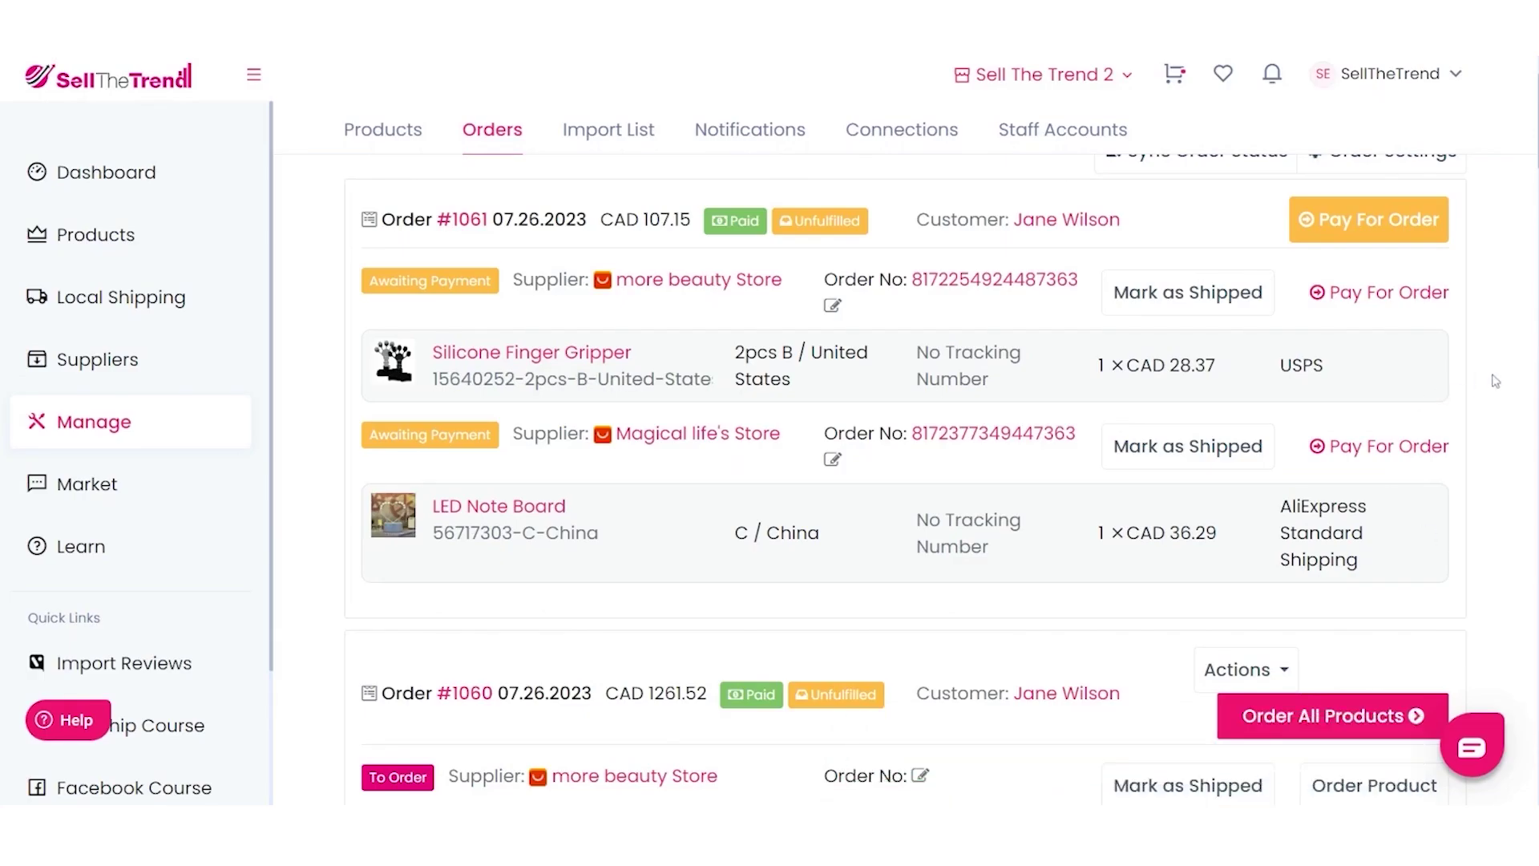
scroll(1496, 382, up, 3)
scroll(1496, 381, down, 1)
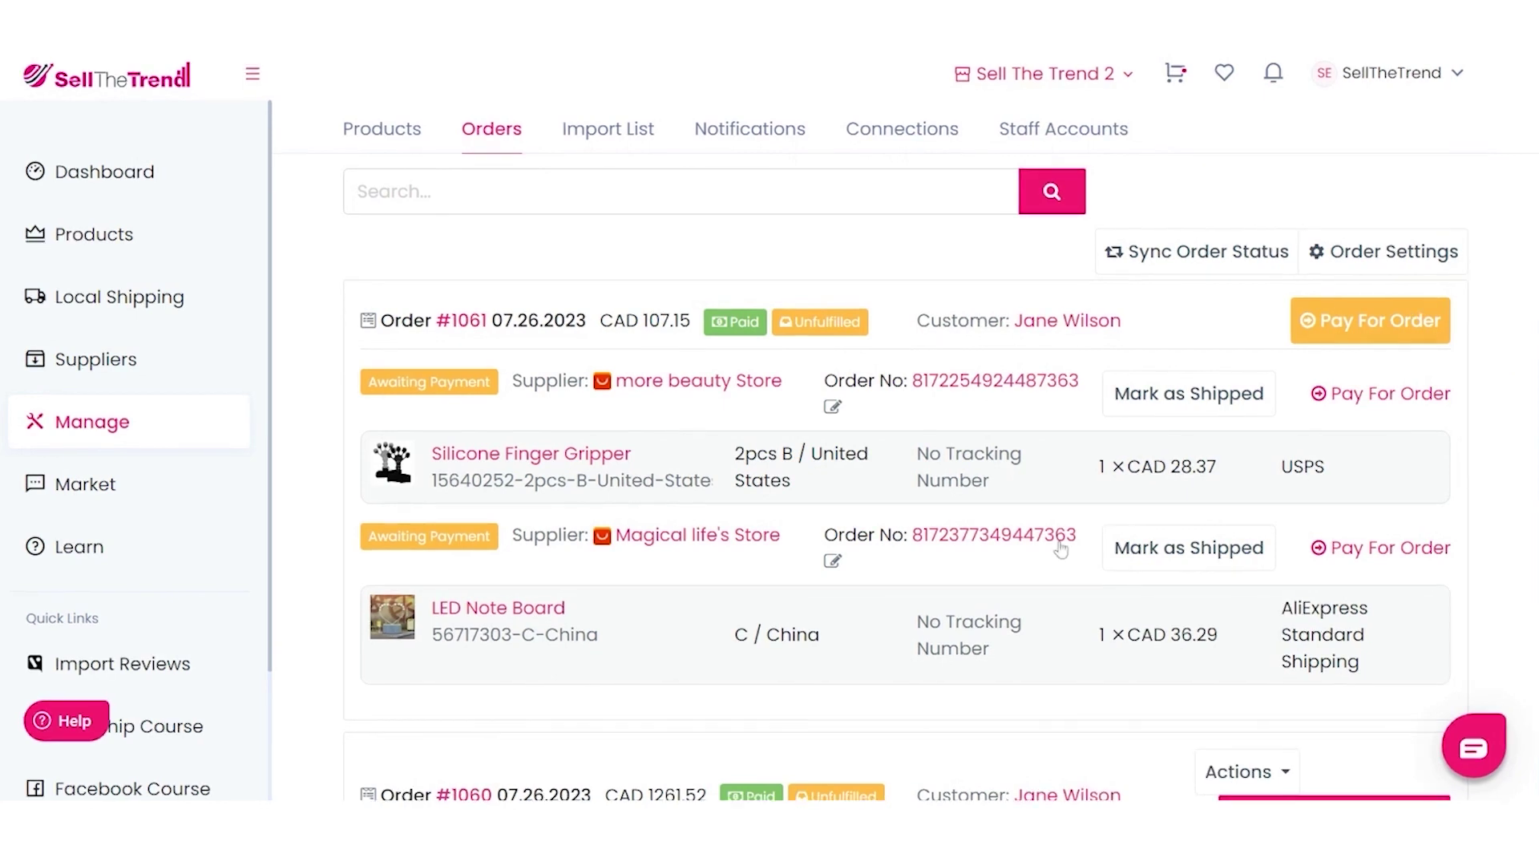
click(1374, 323)
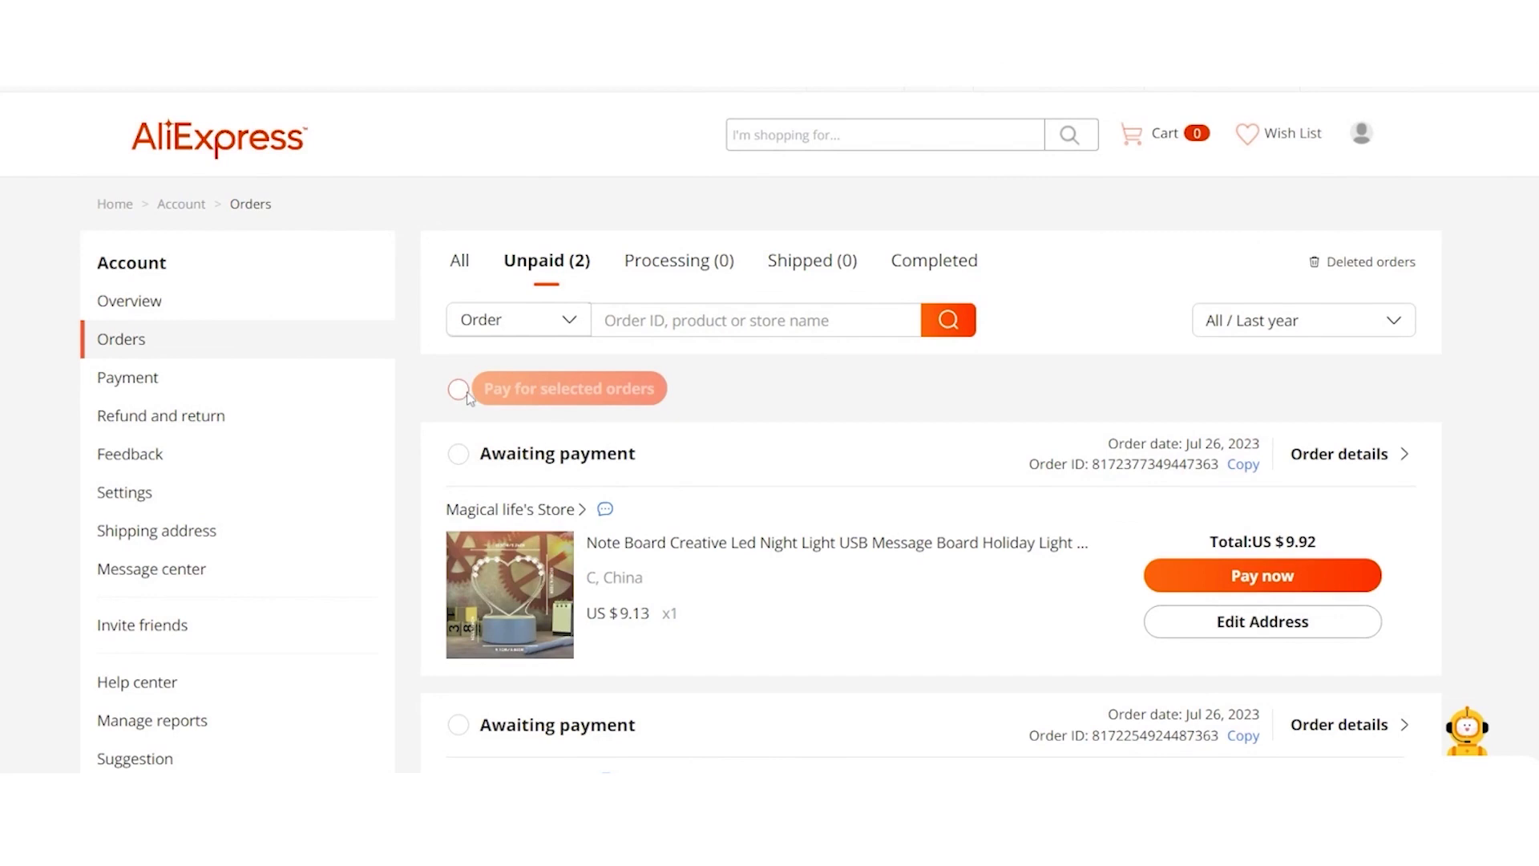
Select the LED note board order on AliExpress's Unpaid tab and pay for it
scroll(468, 403, down, 1)
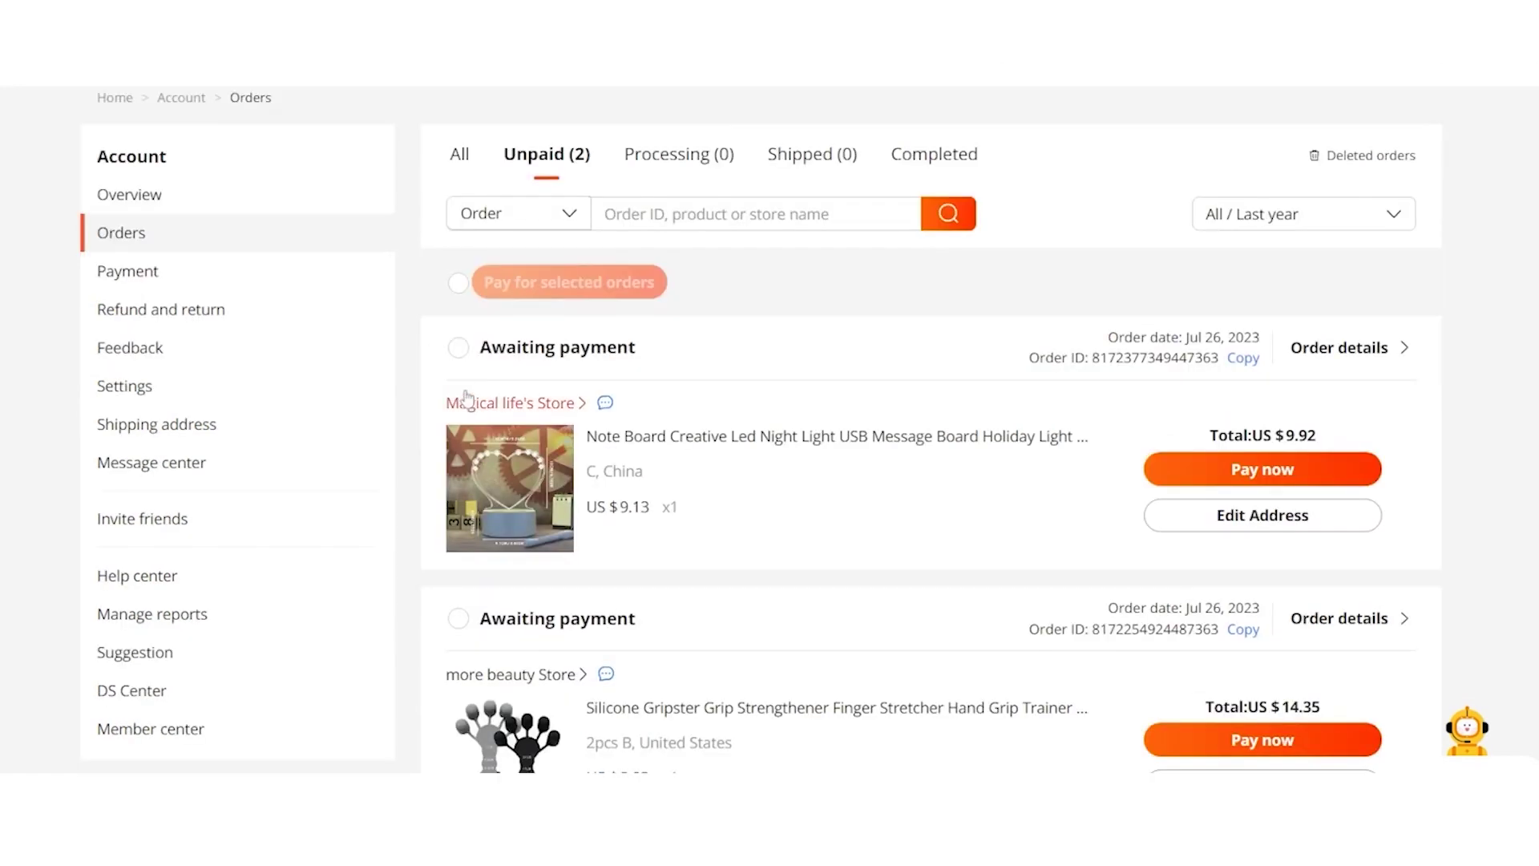
click(457, 347)
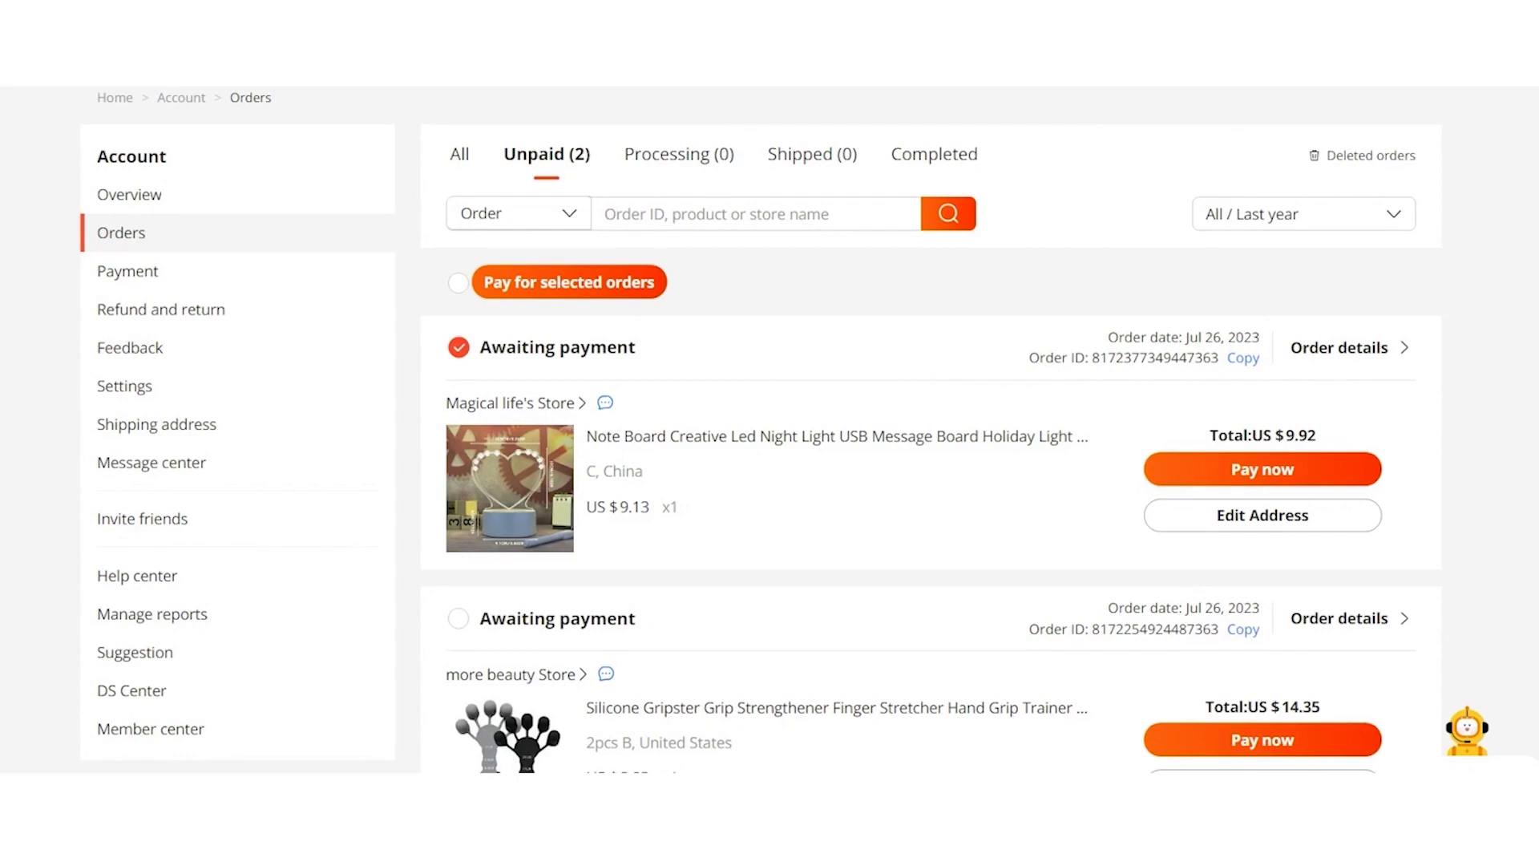
scroll(938, 382, down, 2)
scroll(938, 381, up, 3)
click(573, 388)
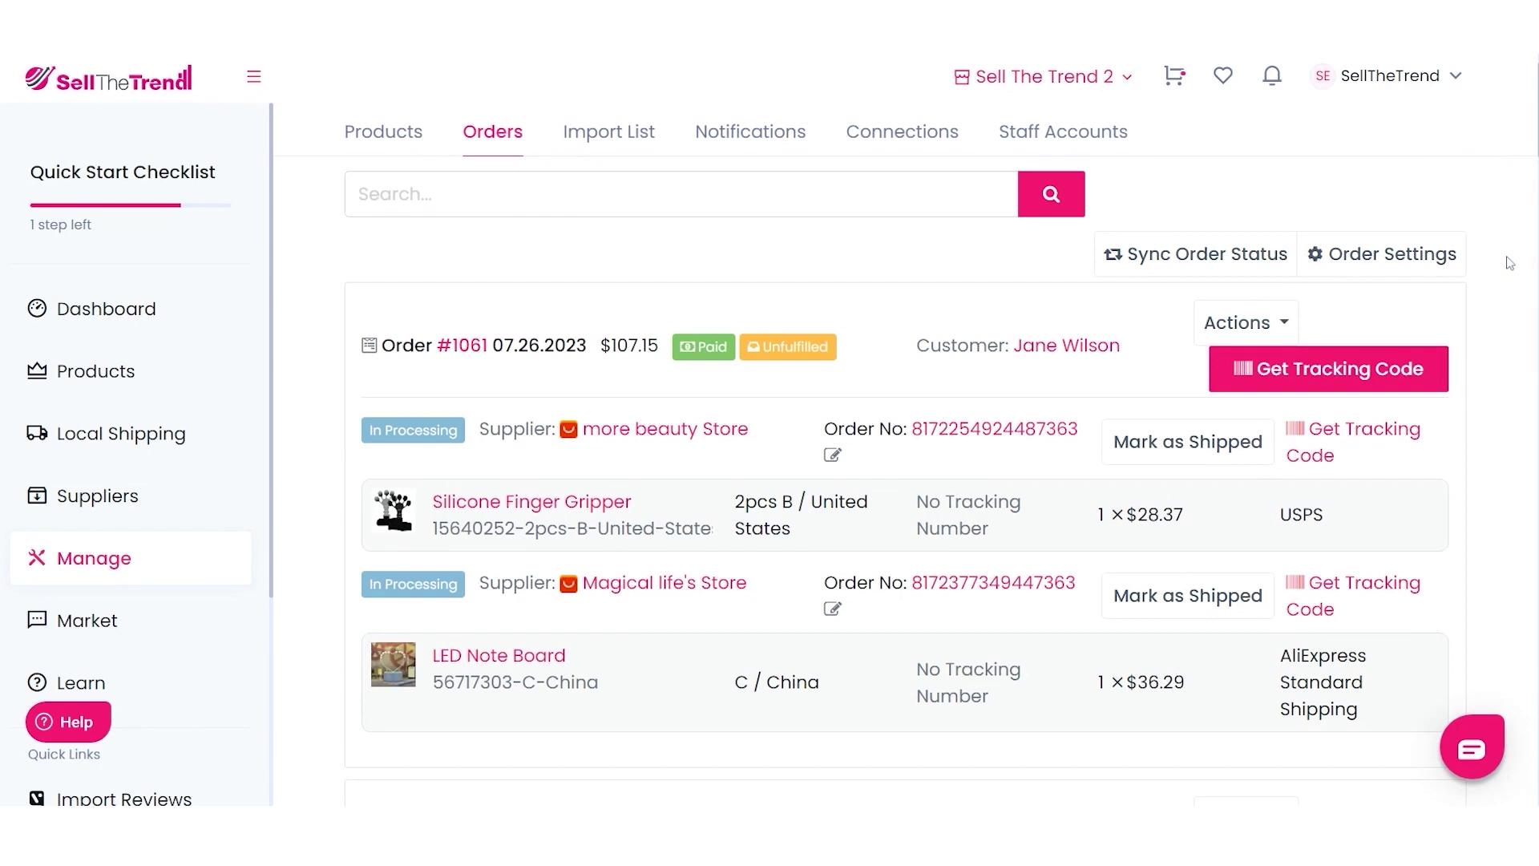
Request tracking codes for order #1061's In Processing supplier orders
scroll(1510, 263, down, 1)
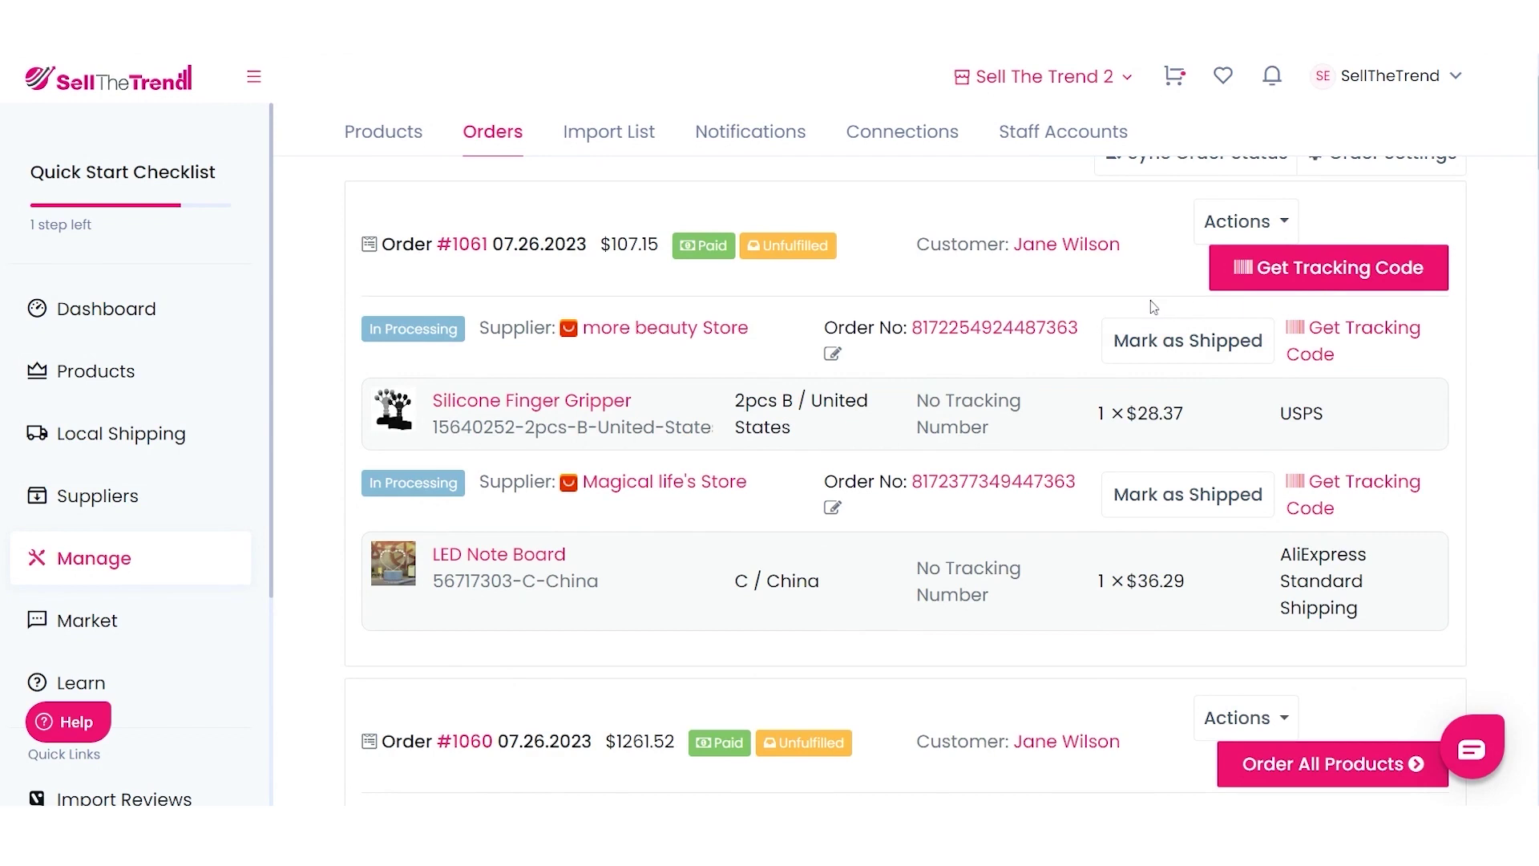
click(1339, 275)
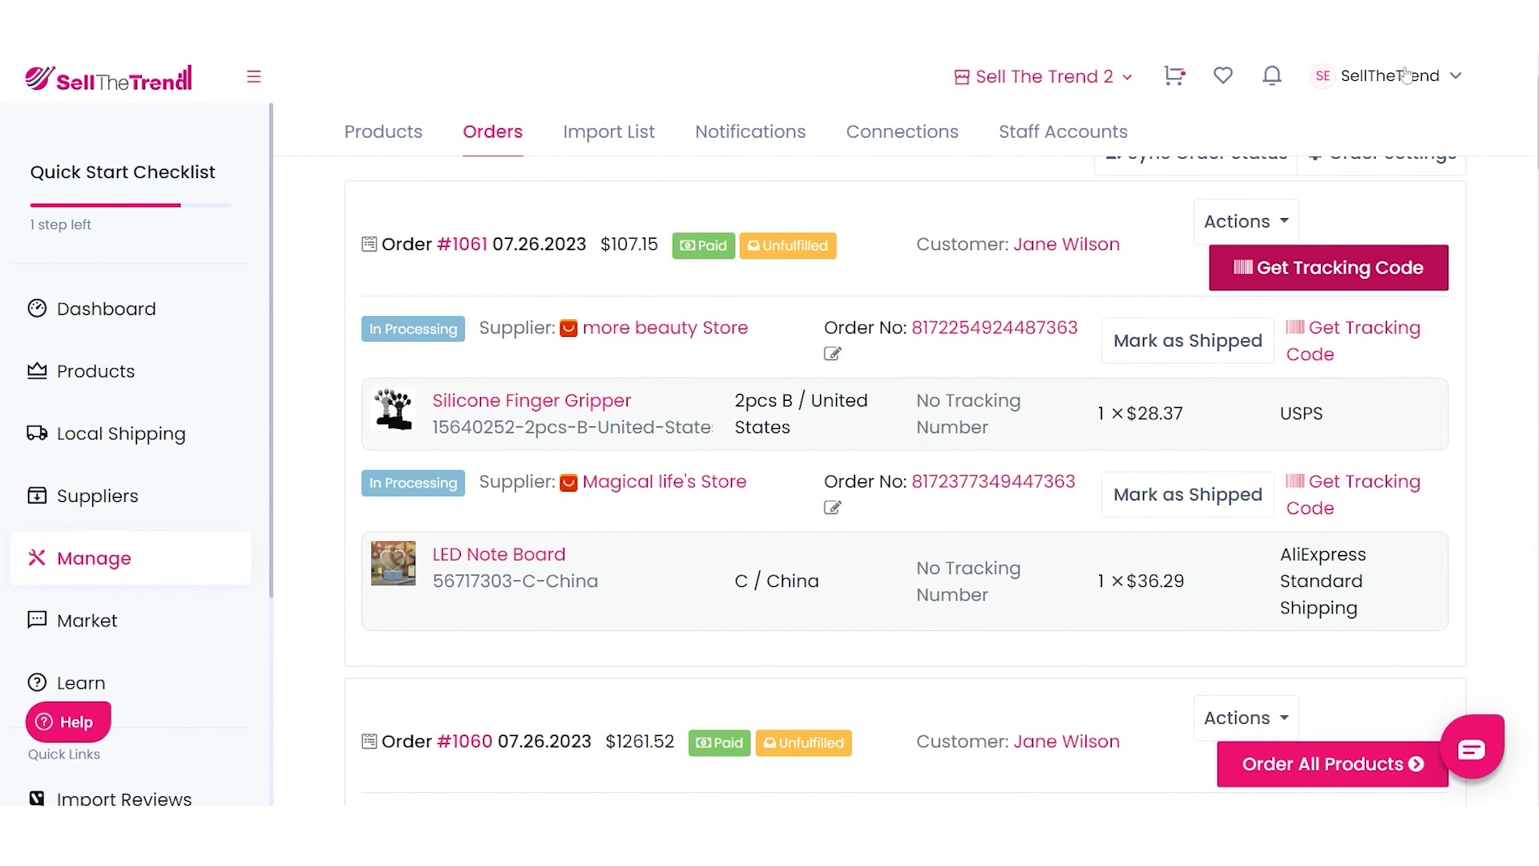
scroll(1519, 217, down, 1)
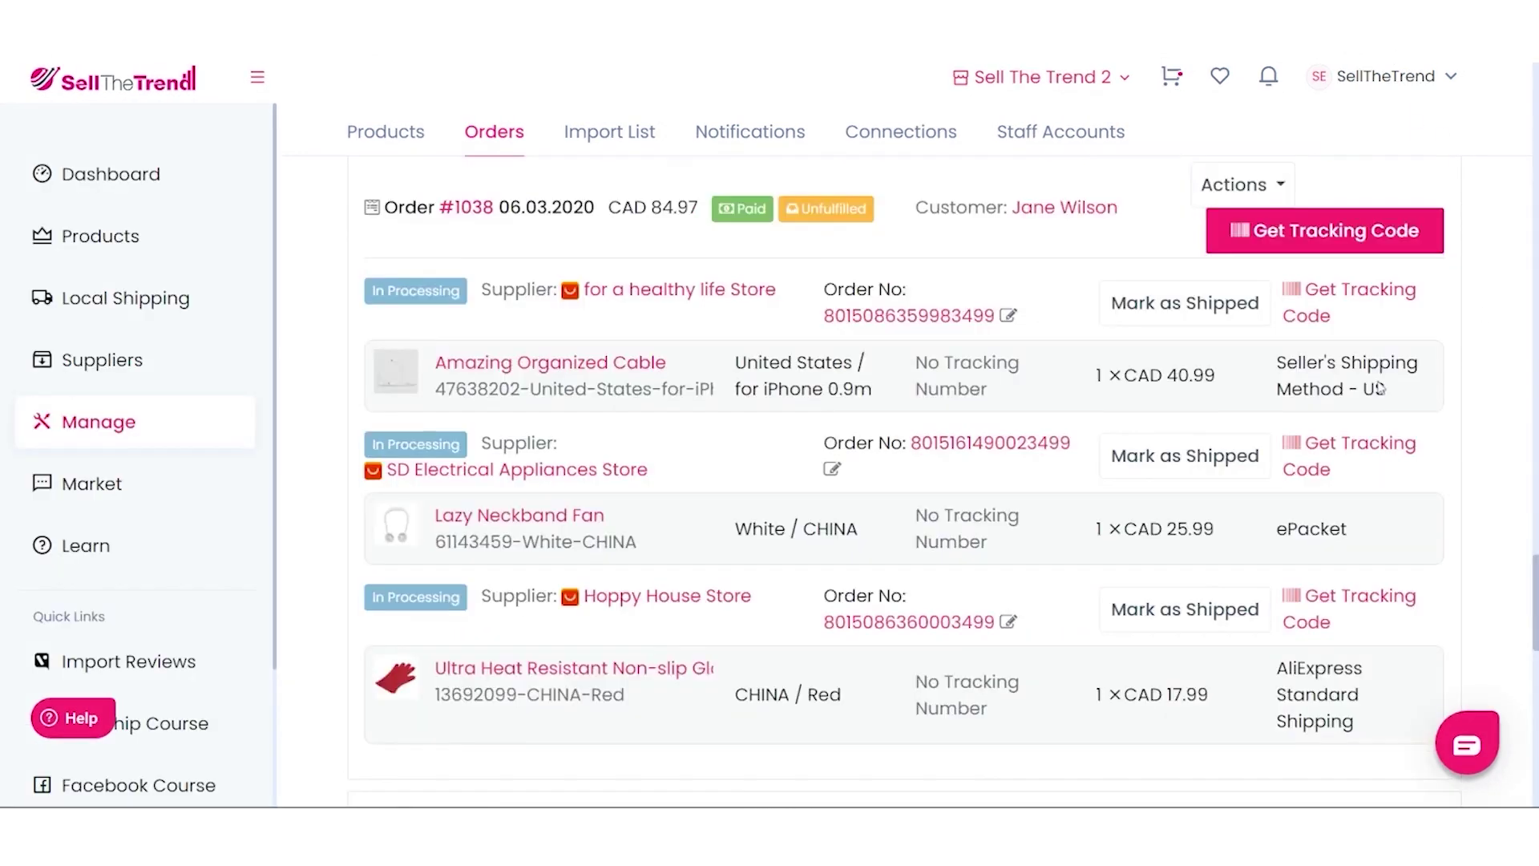
scroll(1378, 388, down, 10)
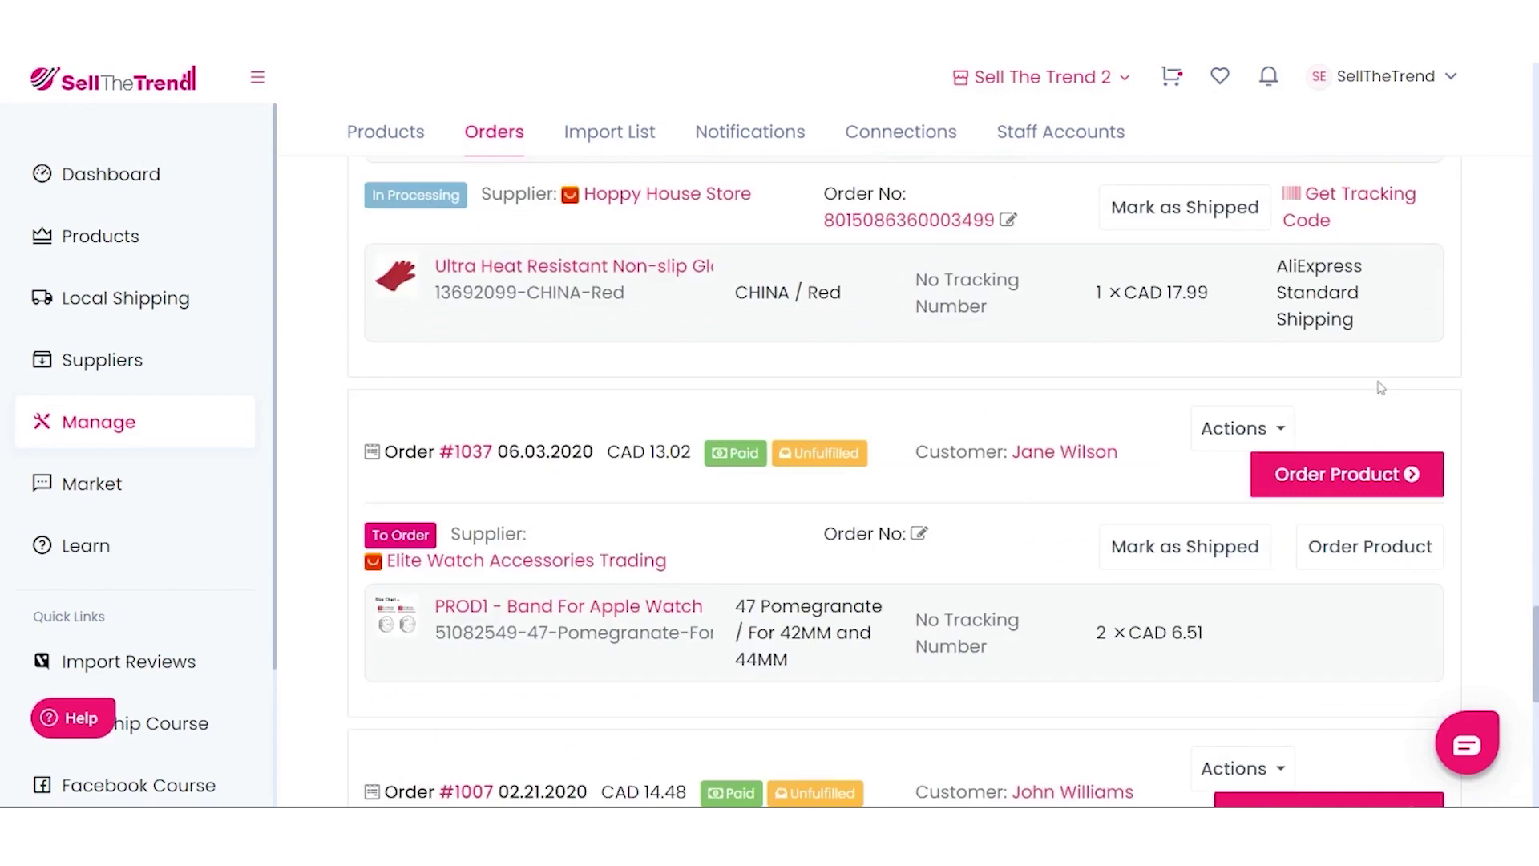
Open Buy Products for order #1007's Green / China shoelaces and bring up Remap Variations
click(1368, 463)
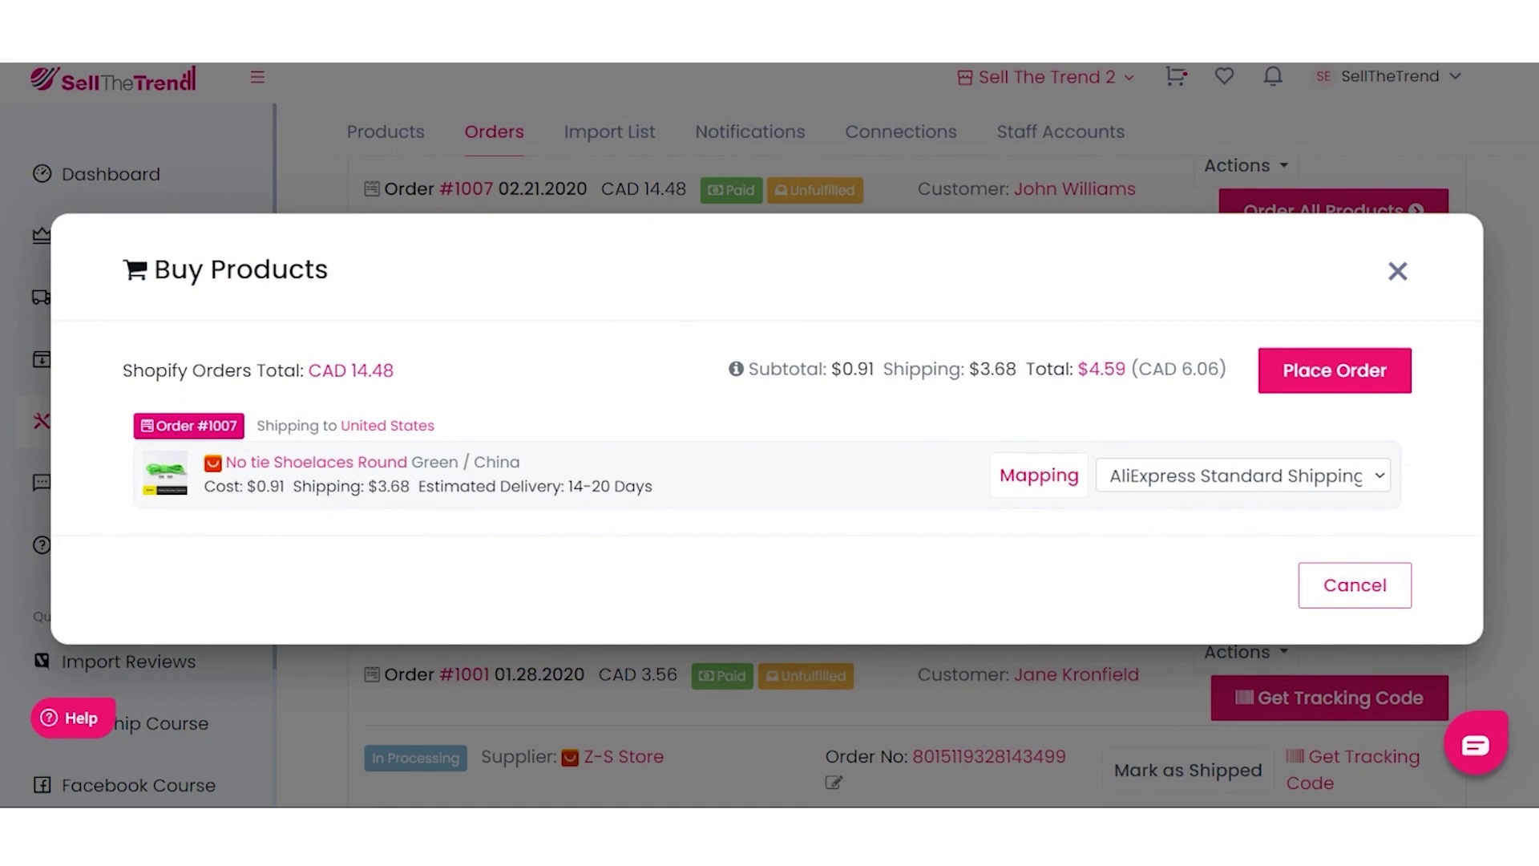
drag(411, 462, 550, 464)
click(460, 462)
click(567, 466)
click(1036, 484)
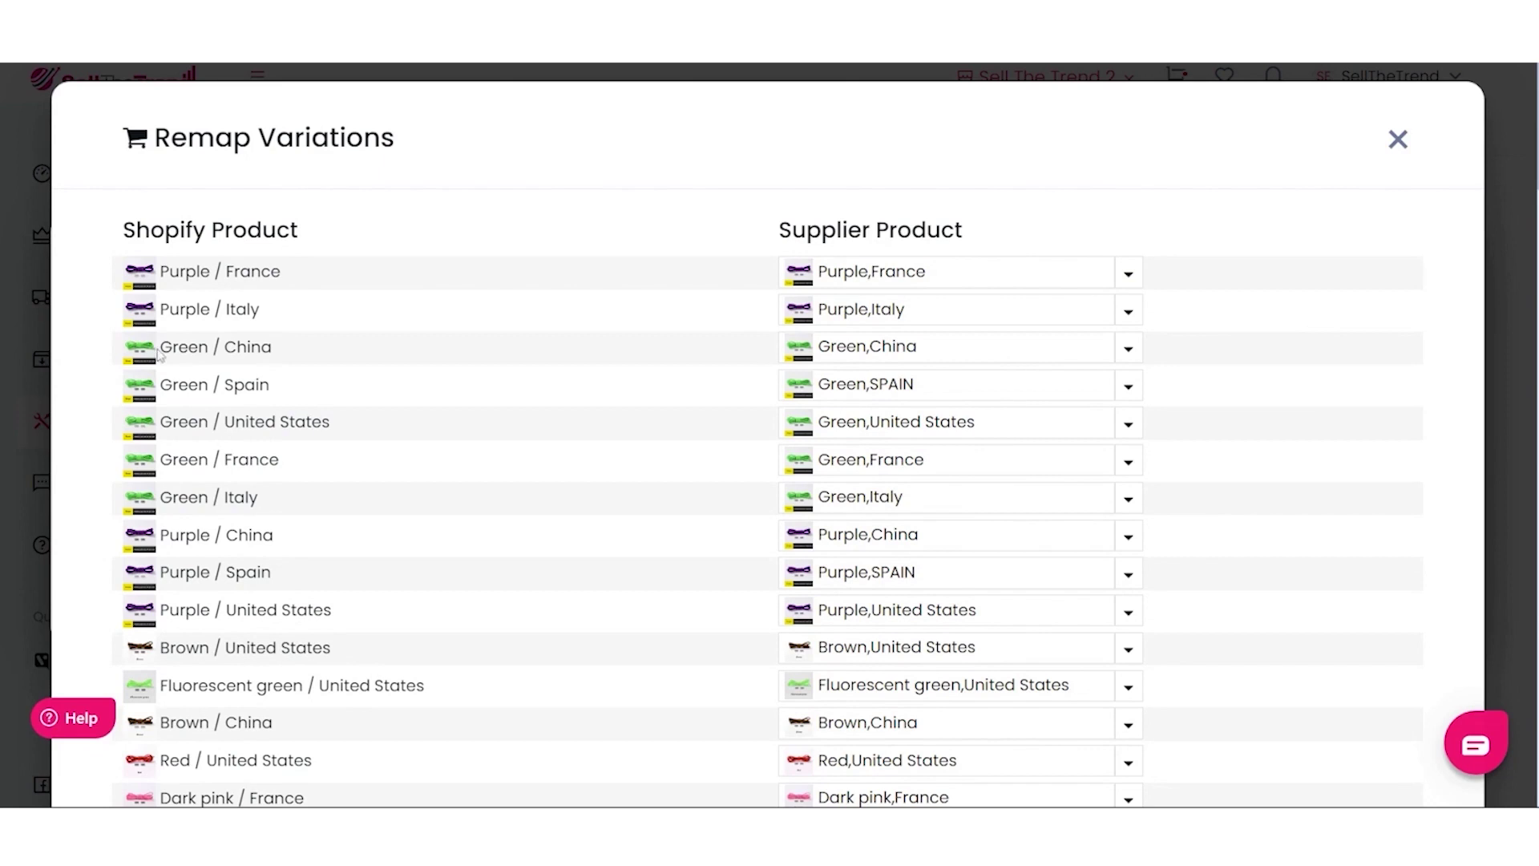
Map the store variant Green / China to the supplier's Green, United States and apply it
drag(160, 353, 325, 354)
click(326, 353)
click(985, 356)
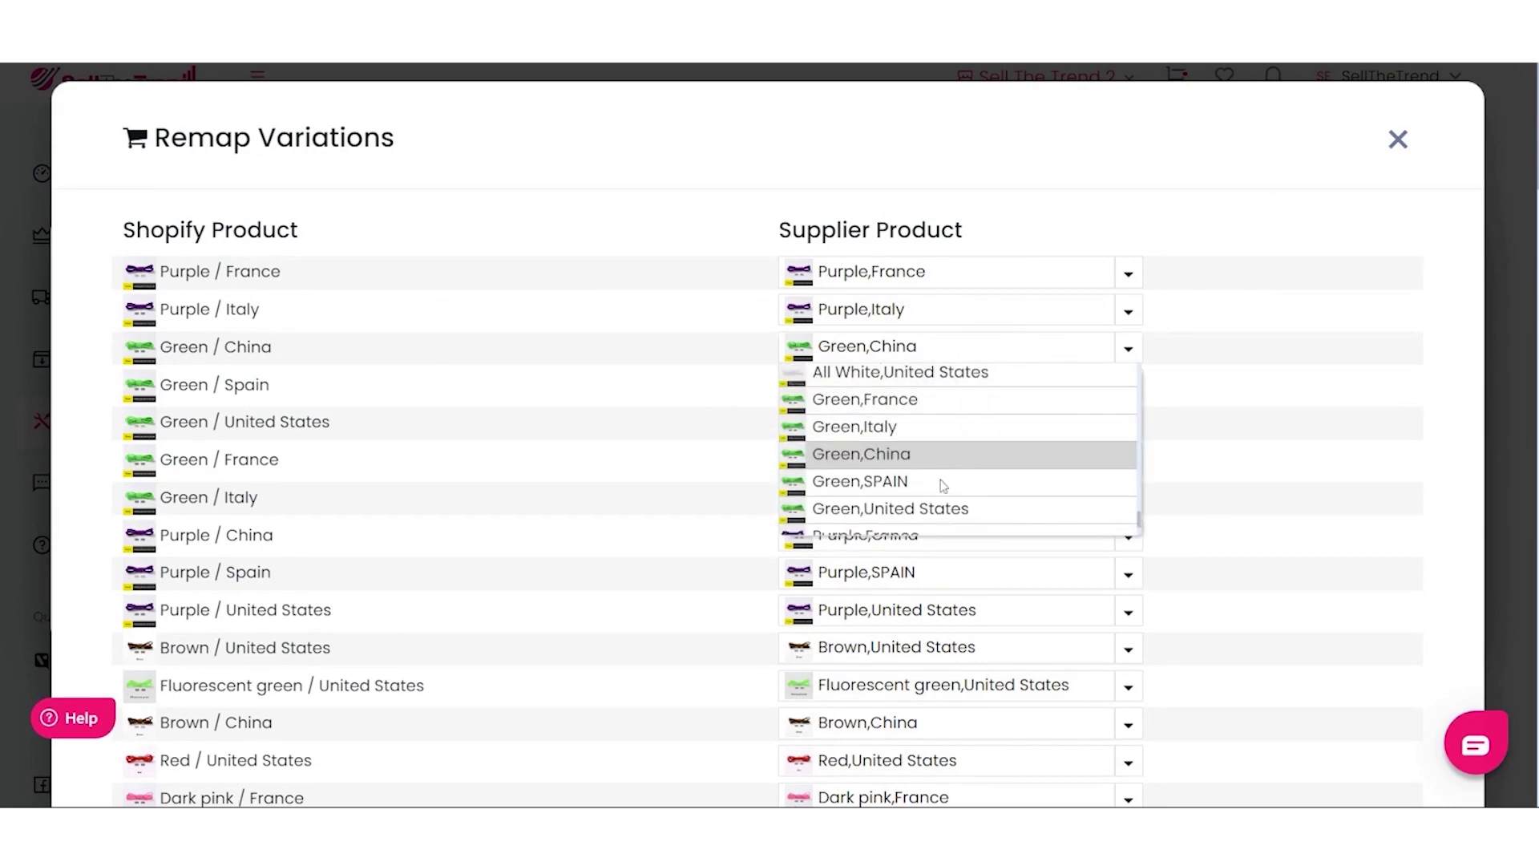
click(920, 513)
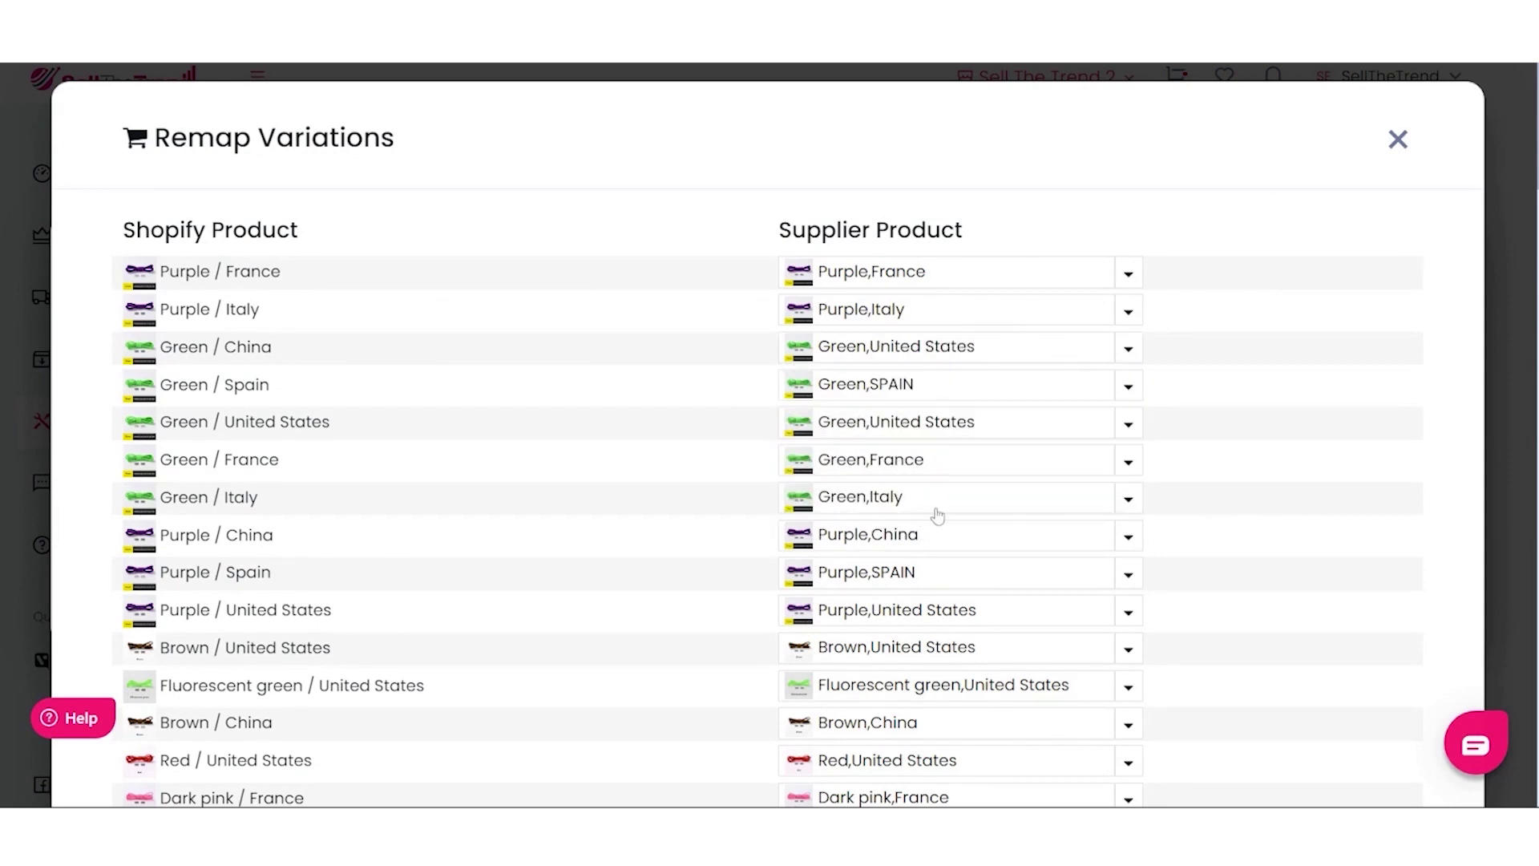
scroll(1312, 468, down, 2)
scroll(1291, 658, down, 20)
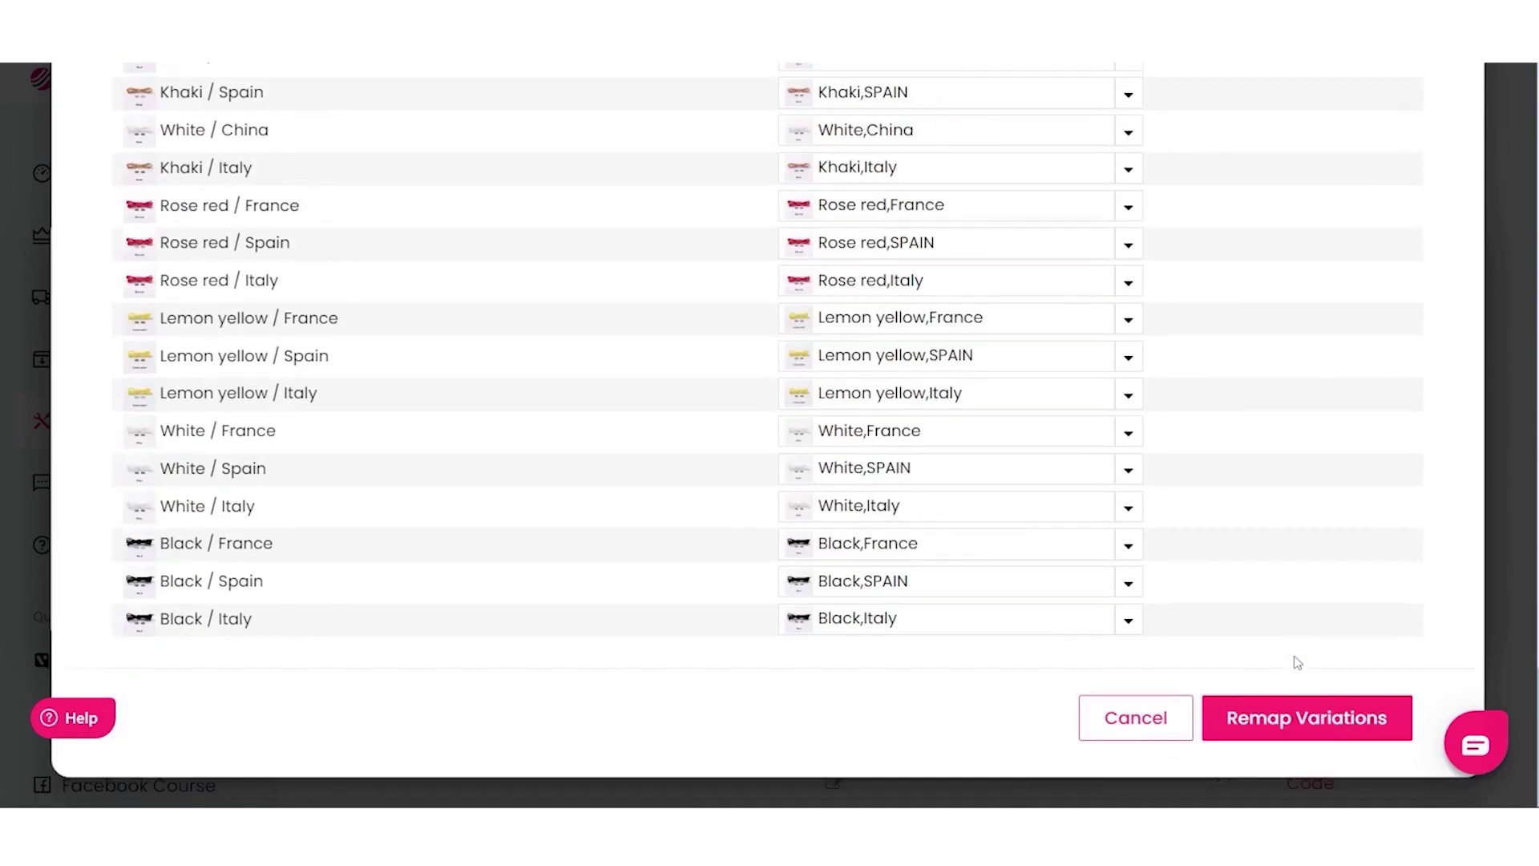
click(1337, 728)
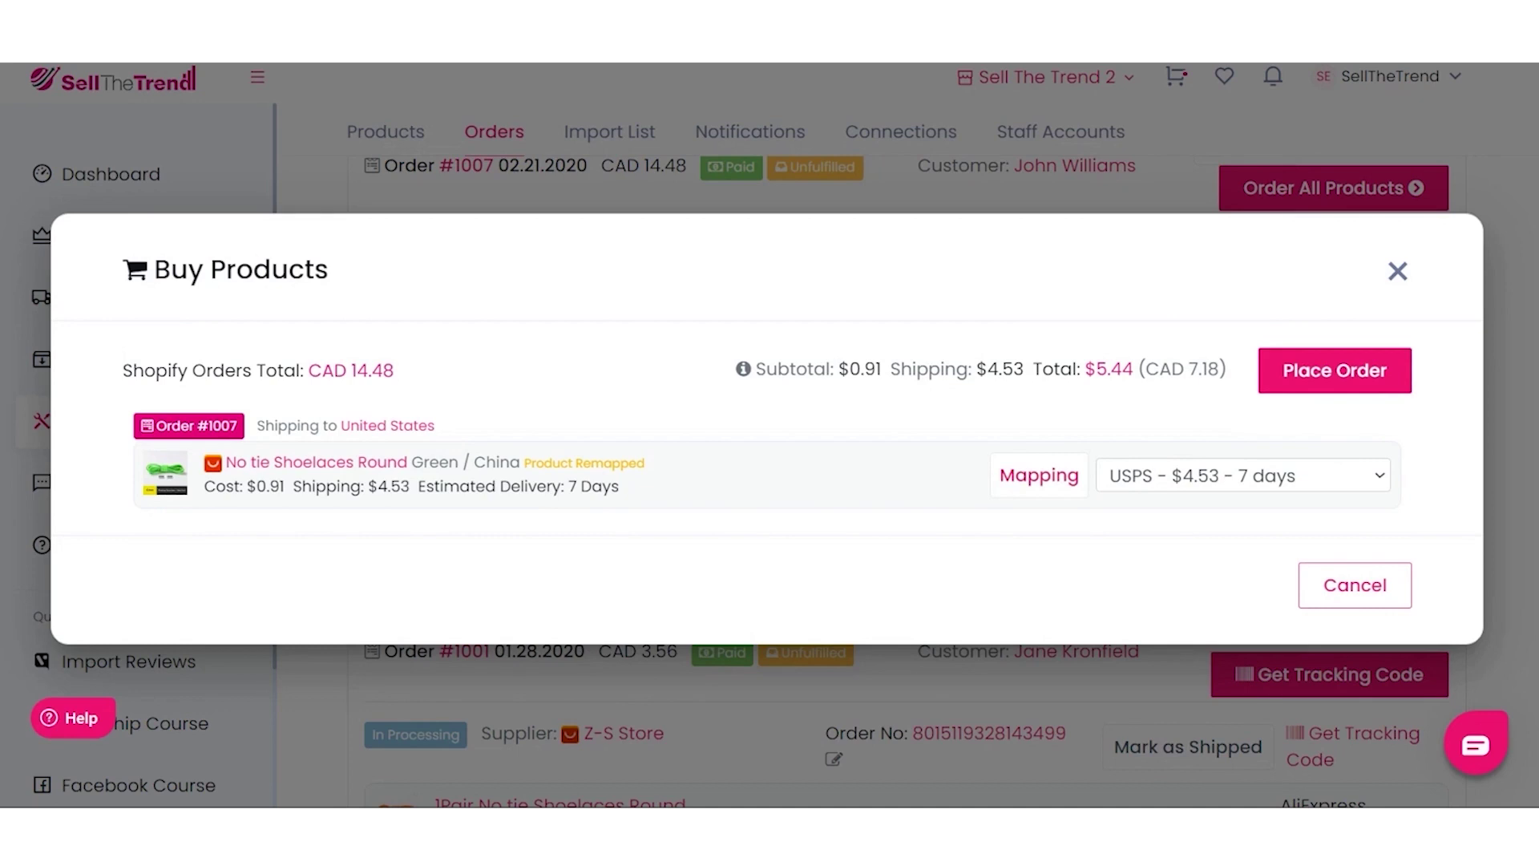
Clear the shoelaces' variation mapping, reverting to free Cainiao Super Economy Global shipping in 61 days
click(1239, 484)
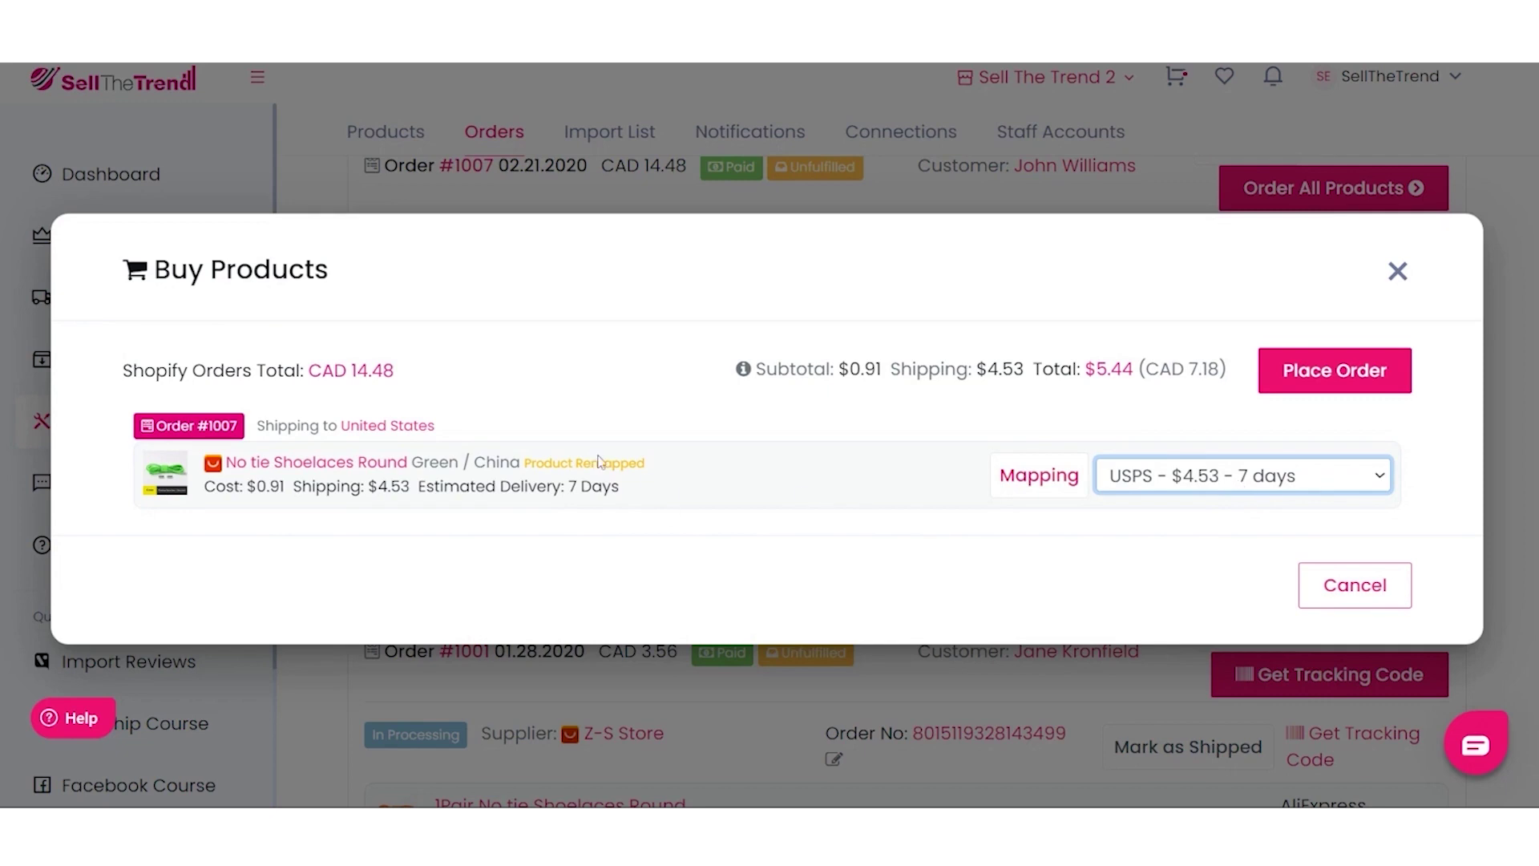
click(1022, 486)
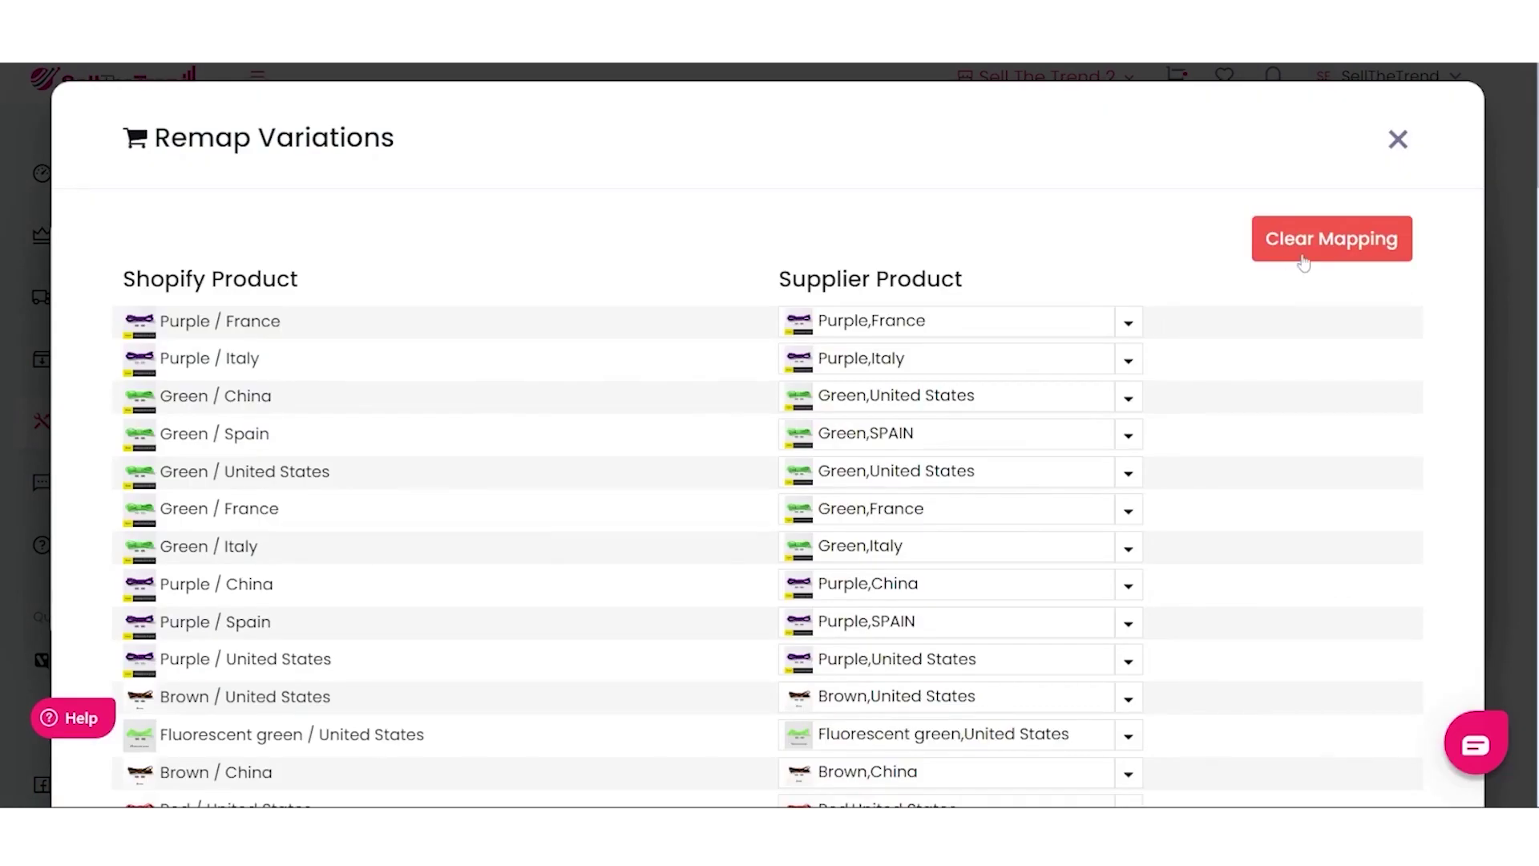
scroll(1339, 155, down, 1)
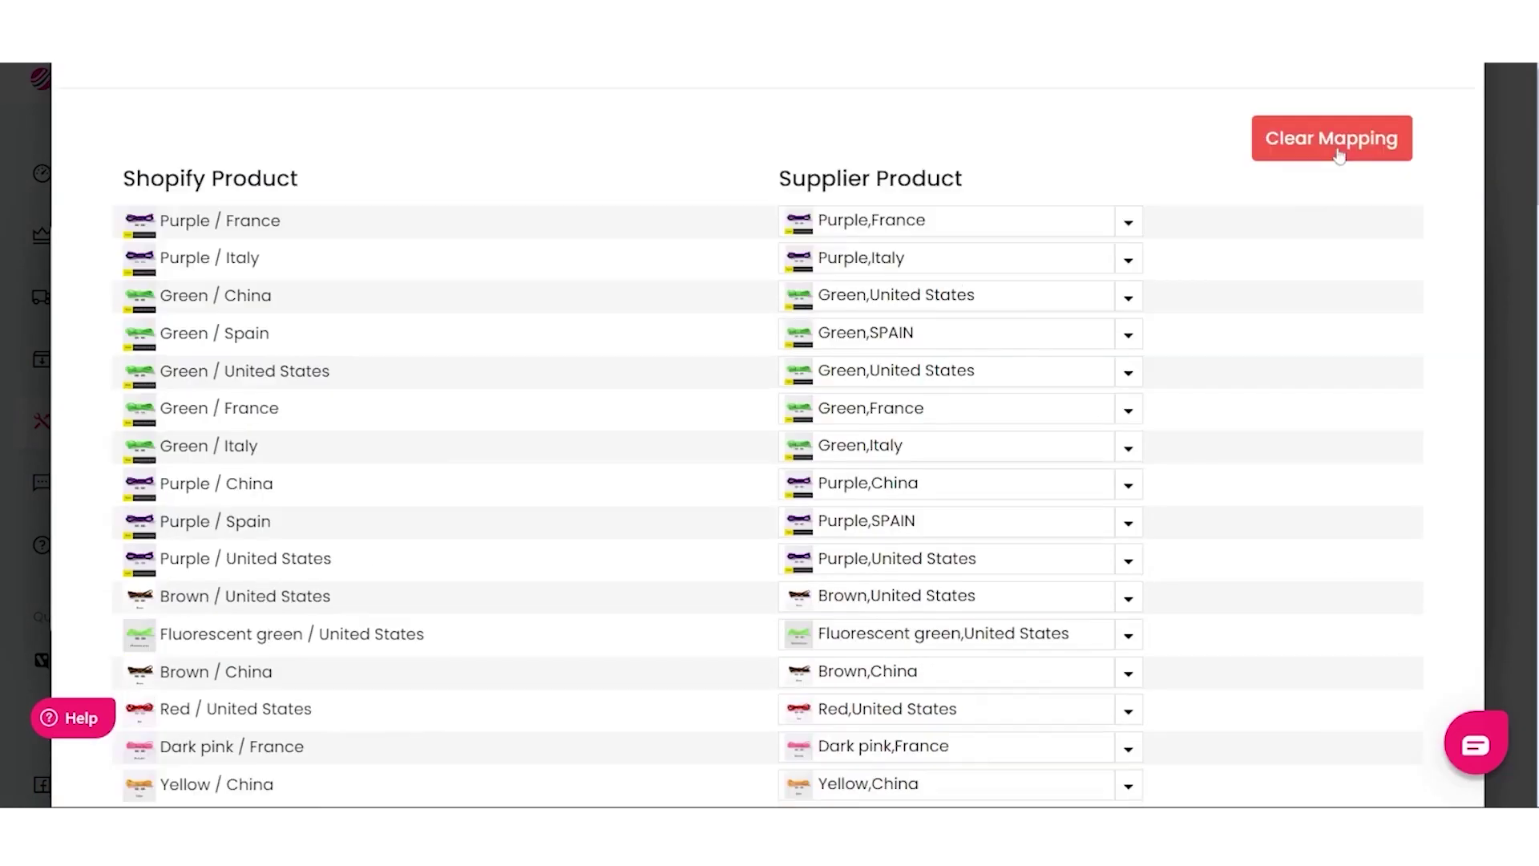
click(1339, 155)
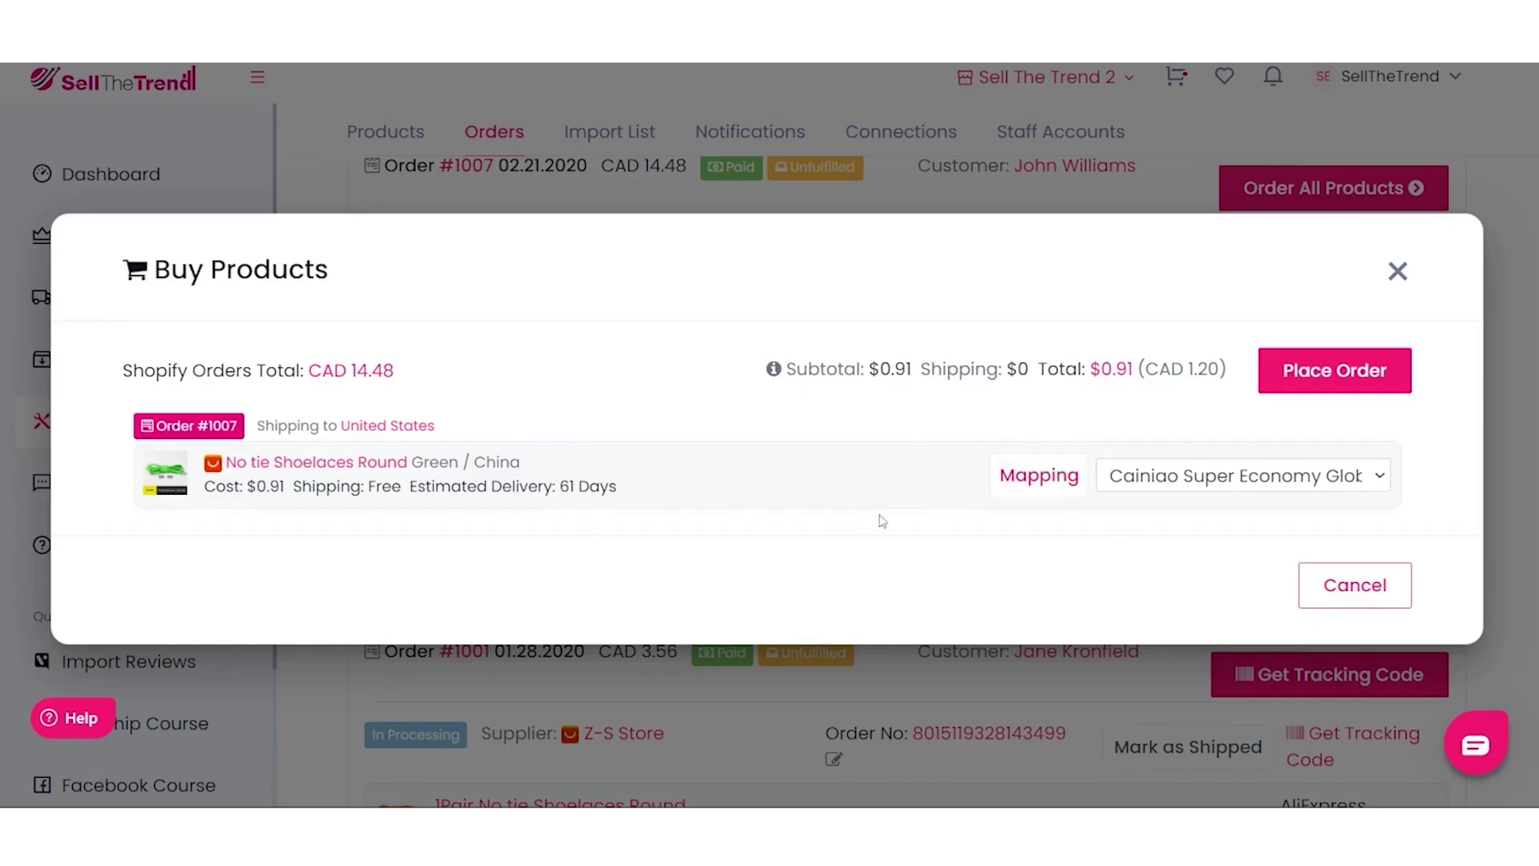
Review the shoelaces' shipping options without changing them and select China in the variant text
click(1151, 487)
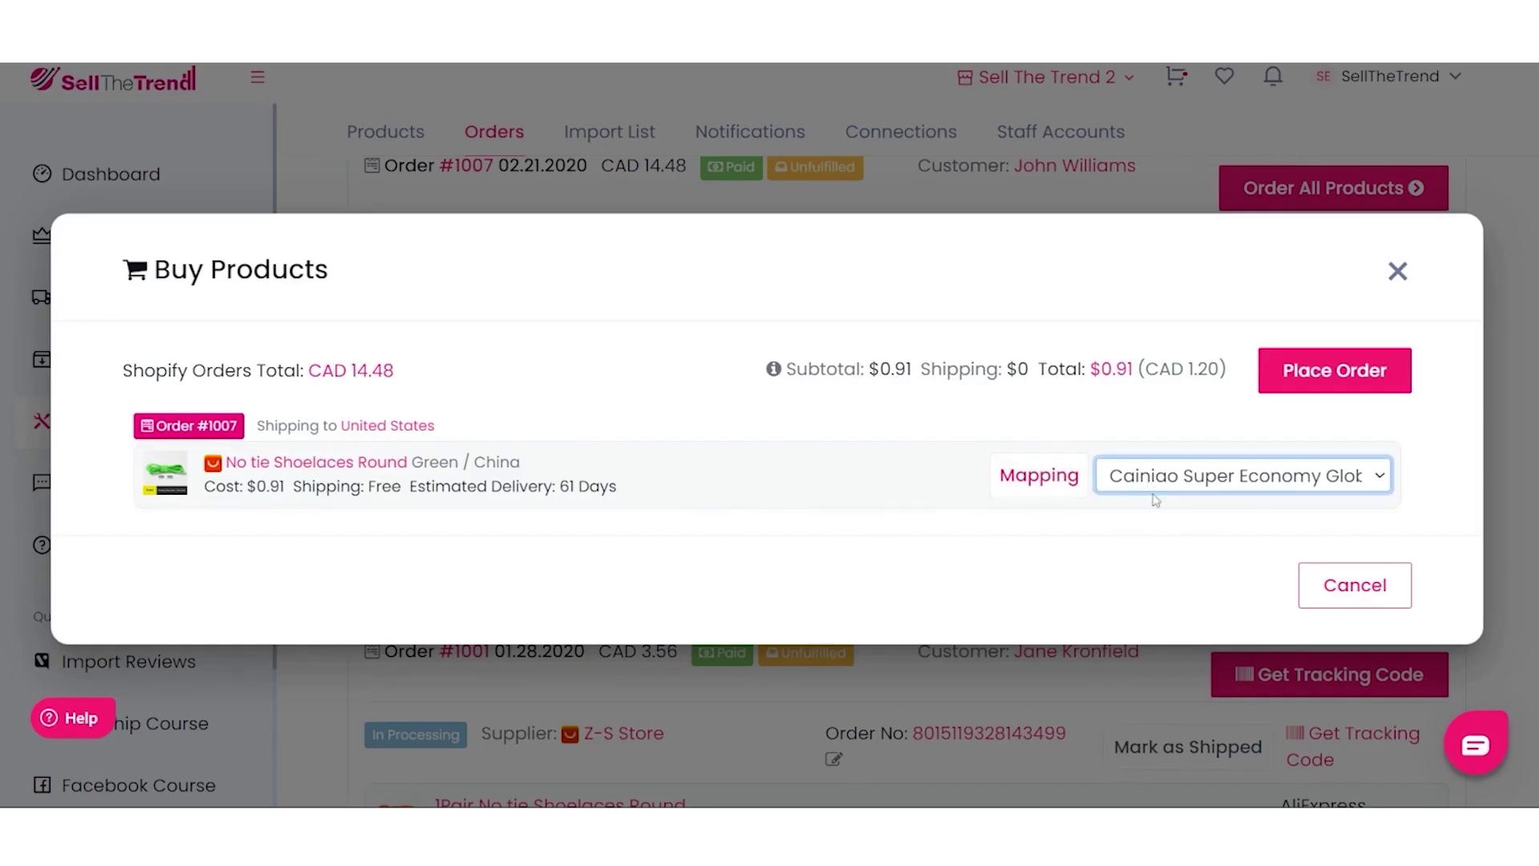
click(1154, 491)
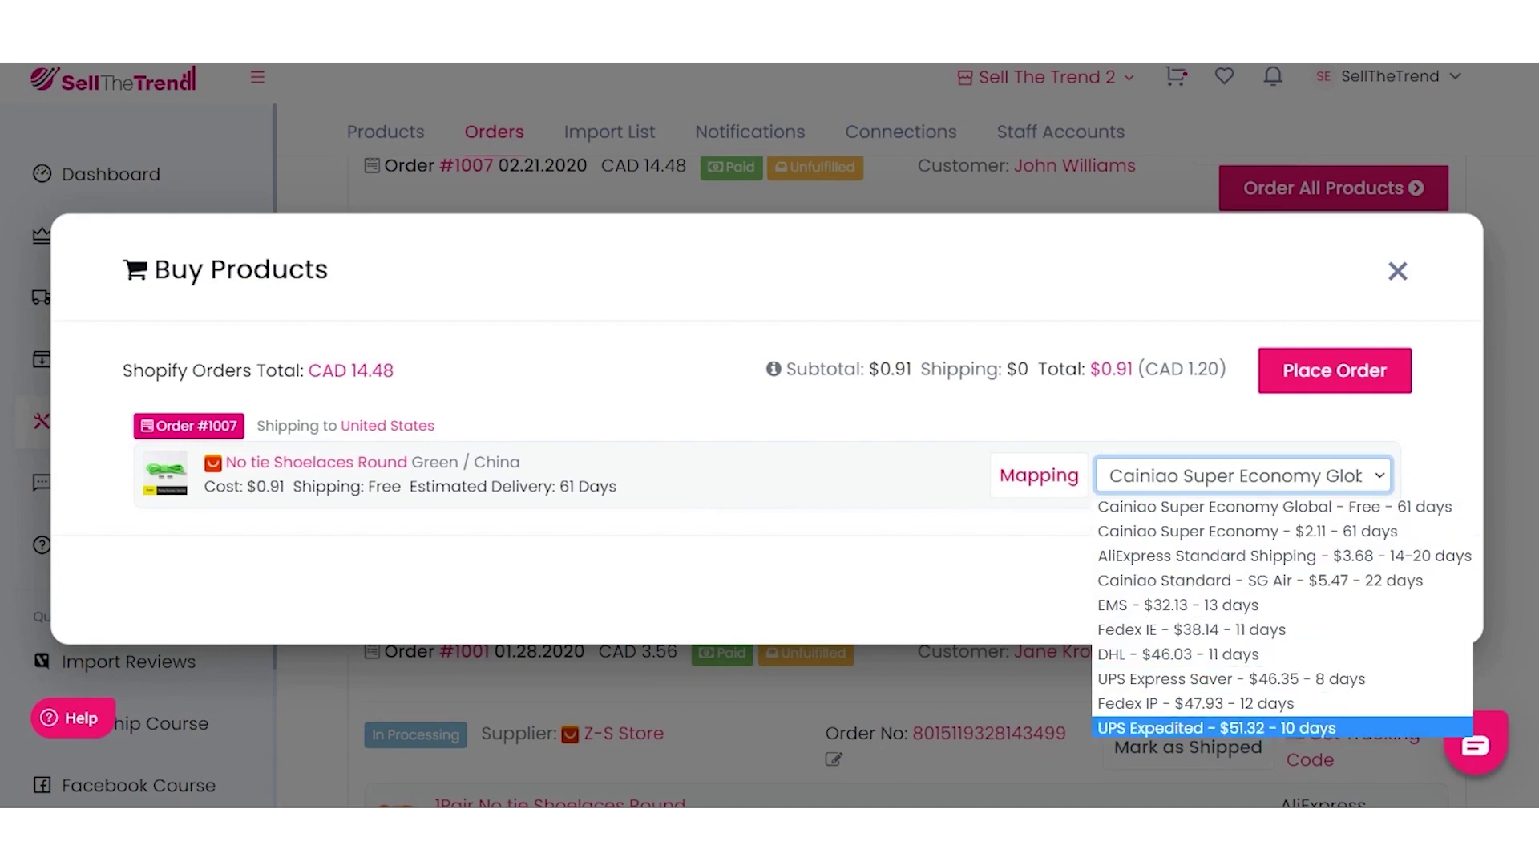
key(Escape)
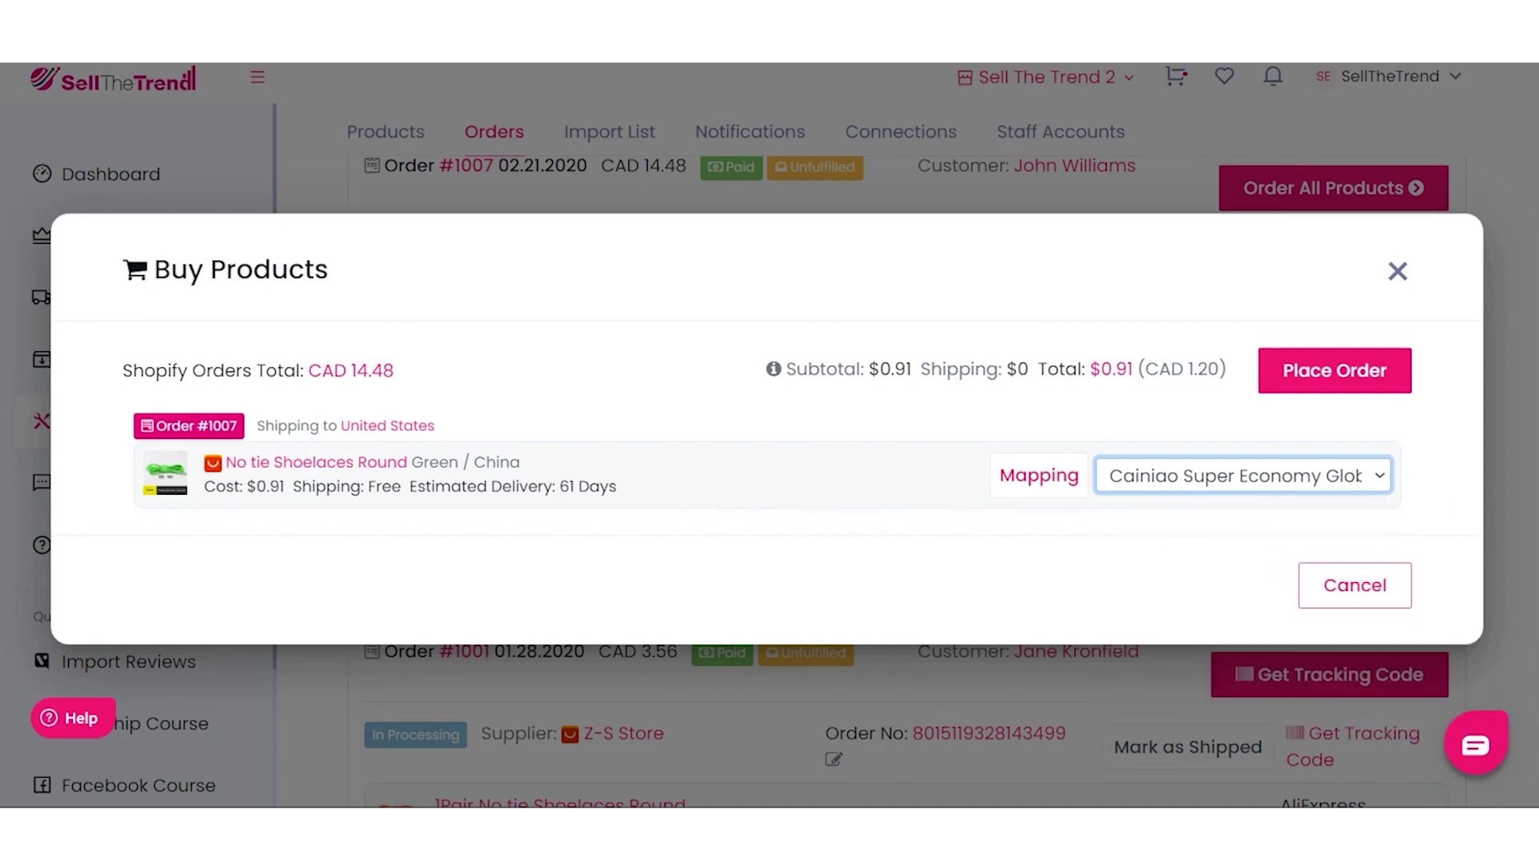
click(547, 450)
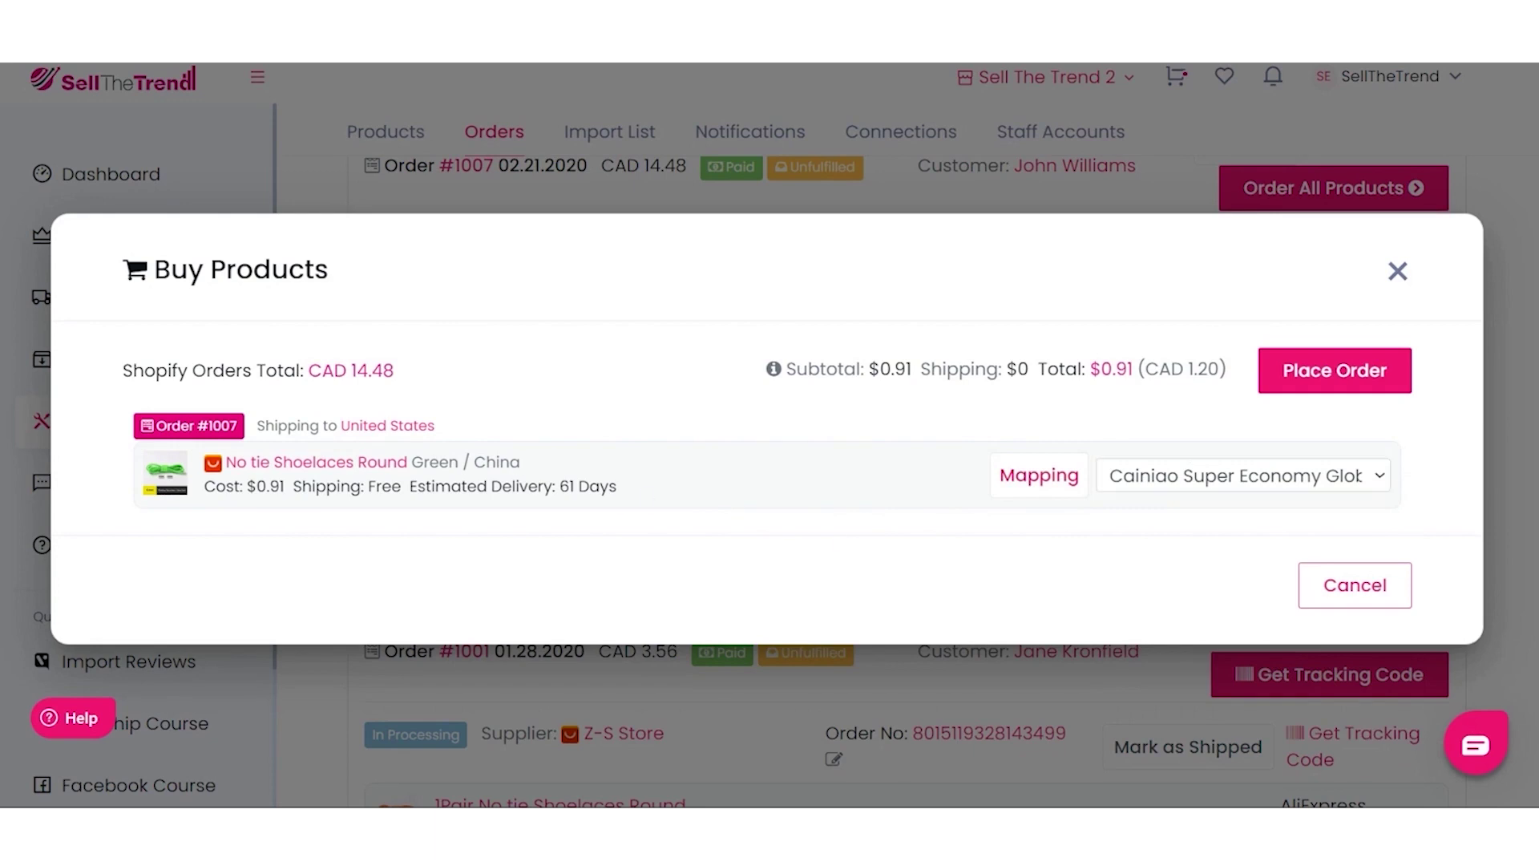
double_click(568, 470)
click(645, 473)
Keep free Cainiao Super Economy Global shipping and close order #1007's purchase window
click(1230, 491)
click(1231, 492)
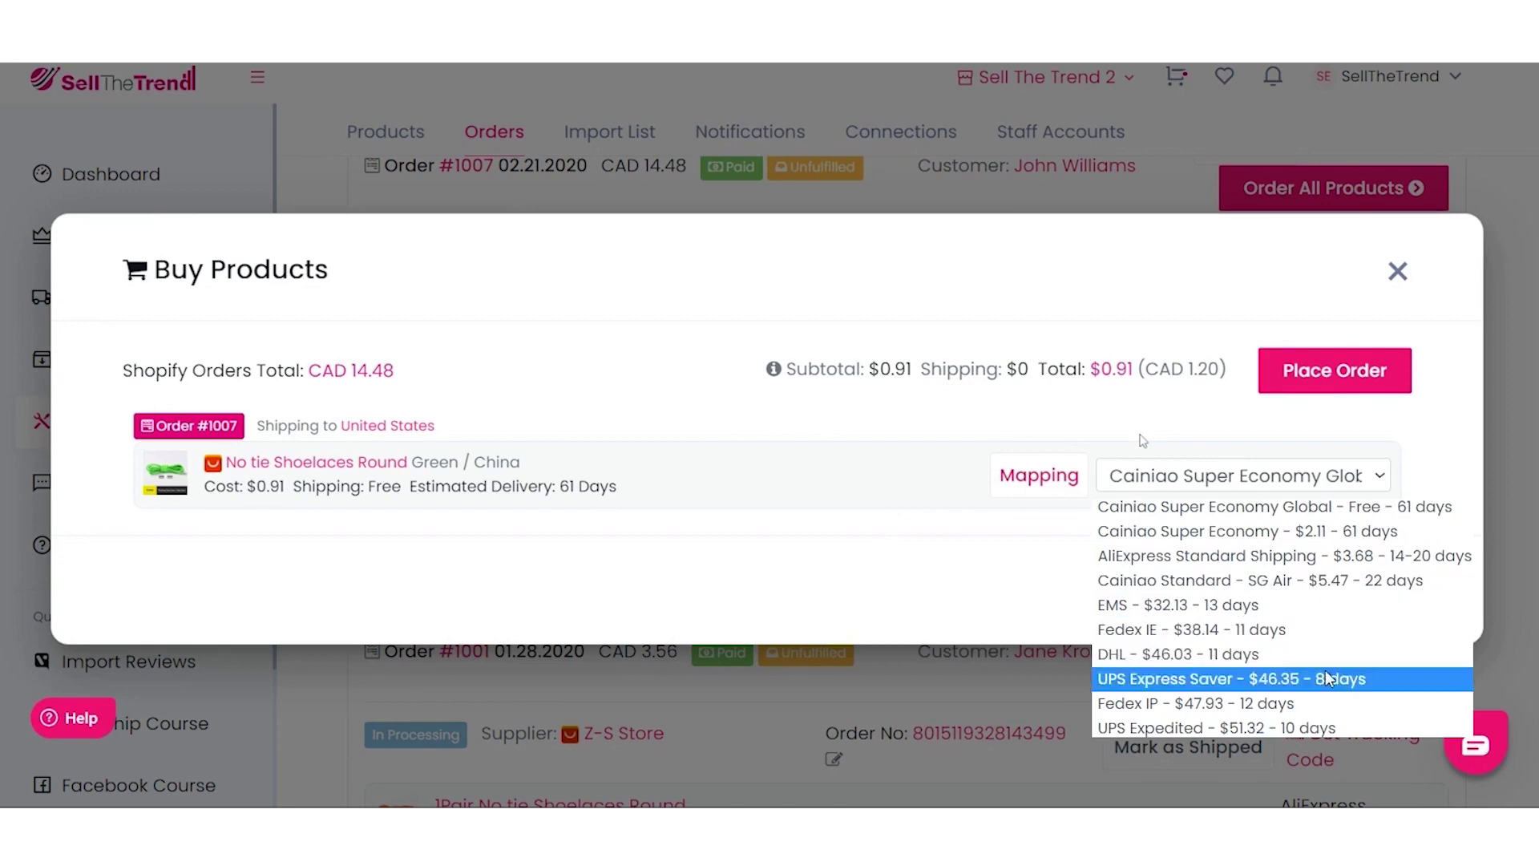
click(1198, 461)
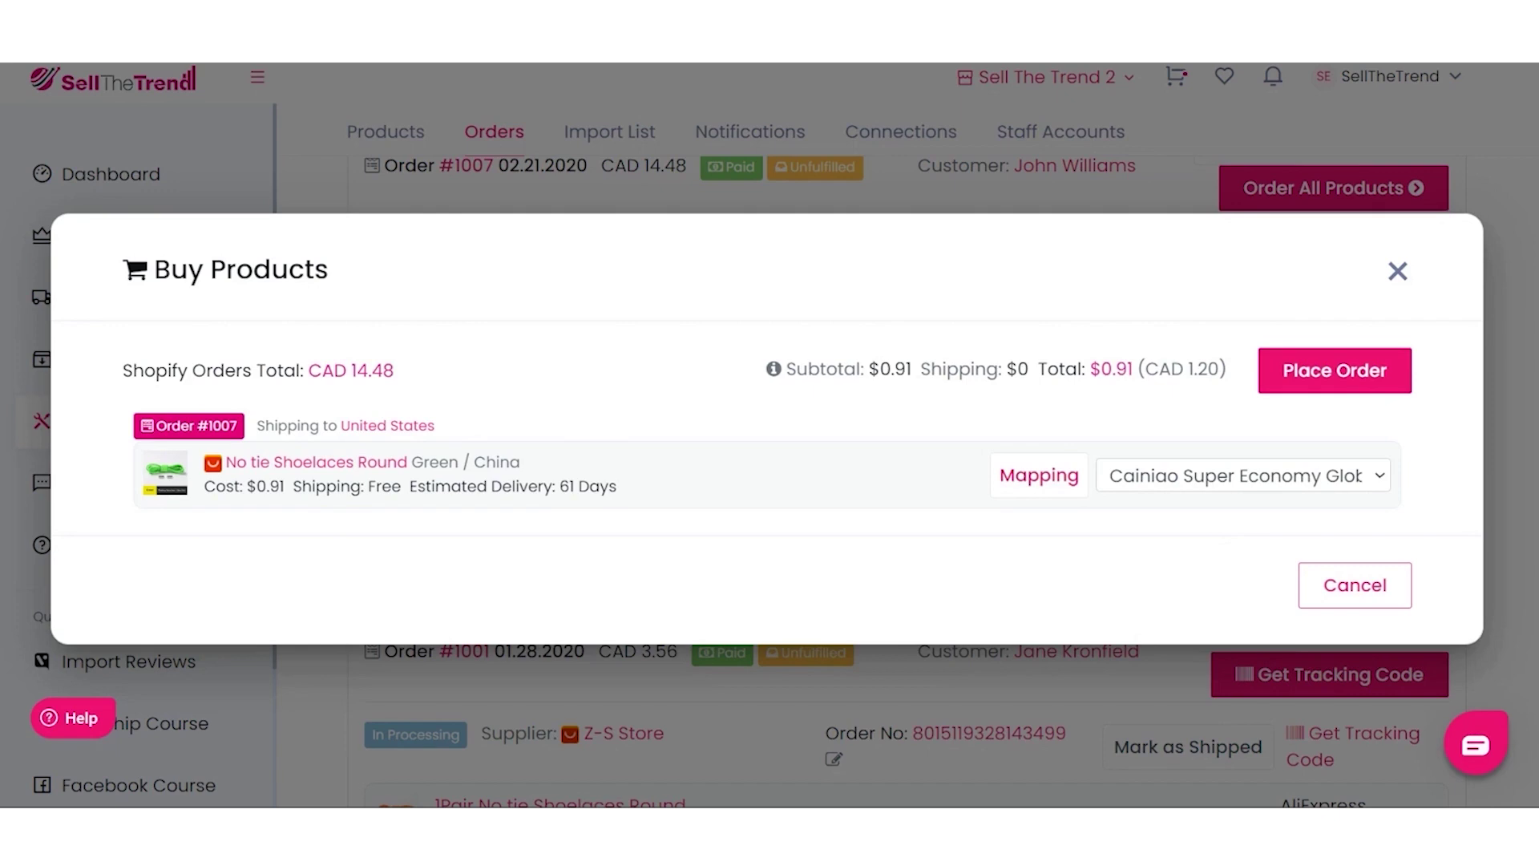
click(1398, 273)
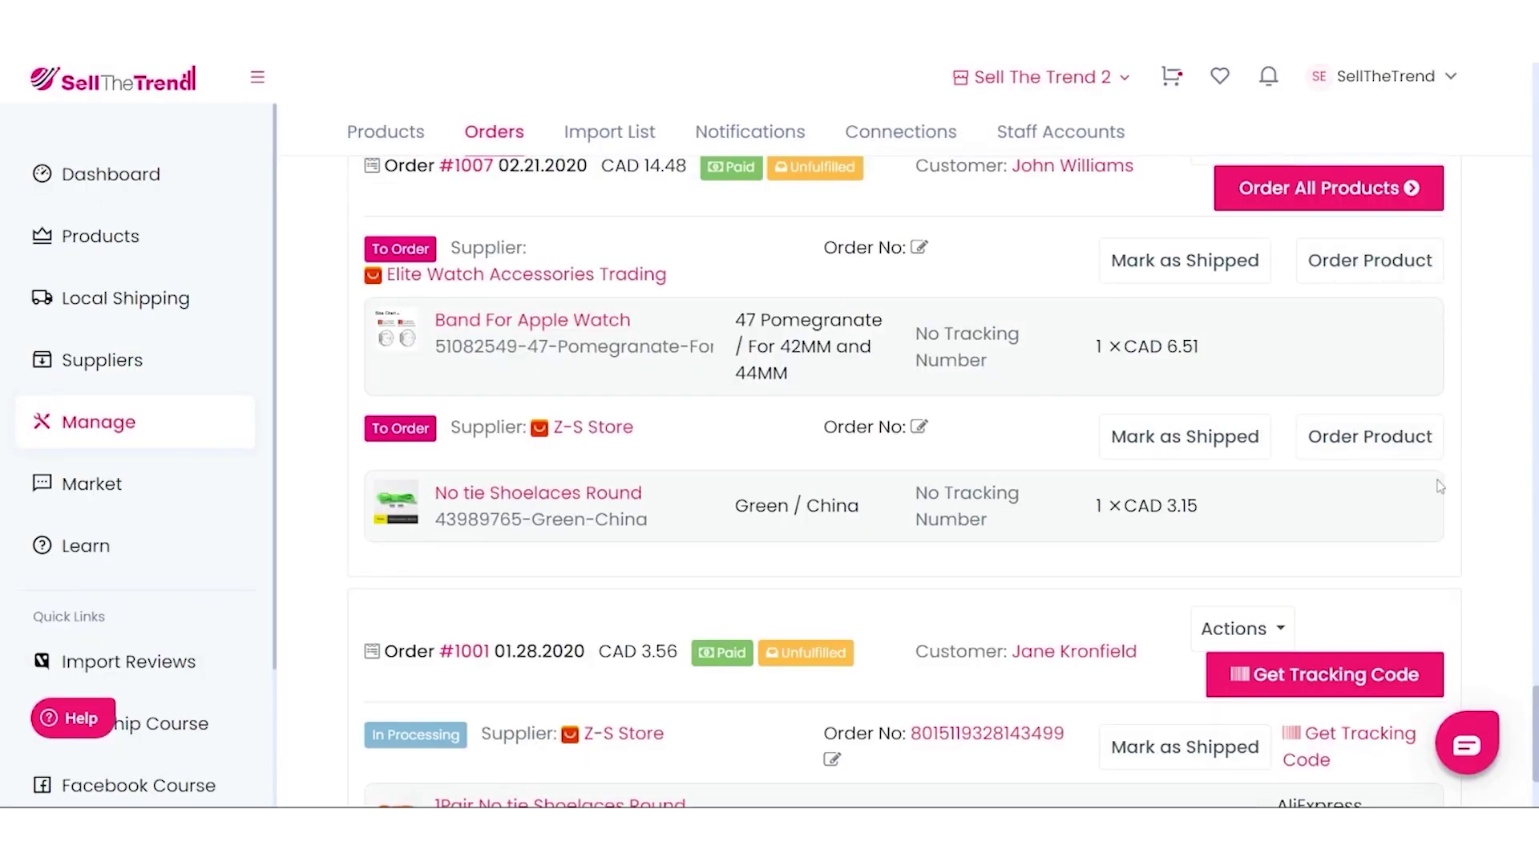
Open order #1001's Customer Address details, where the required phone number is empty
scroll(1075, 471, down, 3)
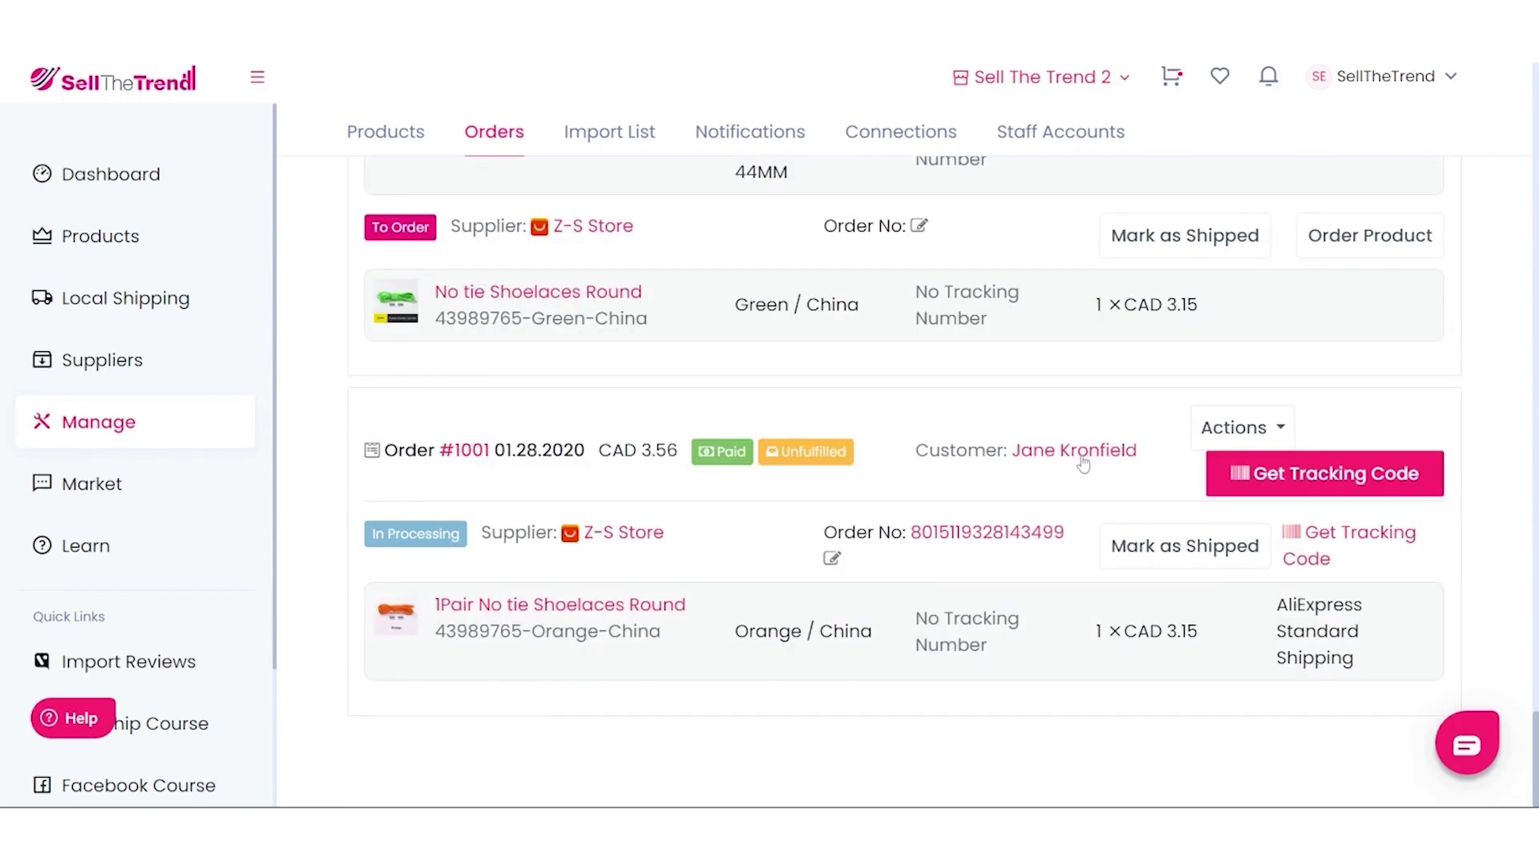
click(1081, 453)
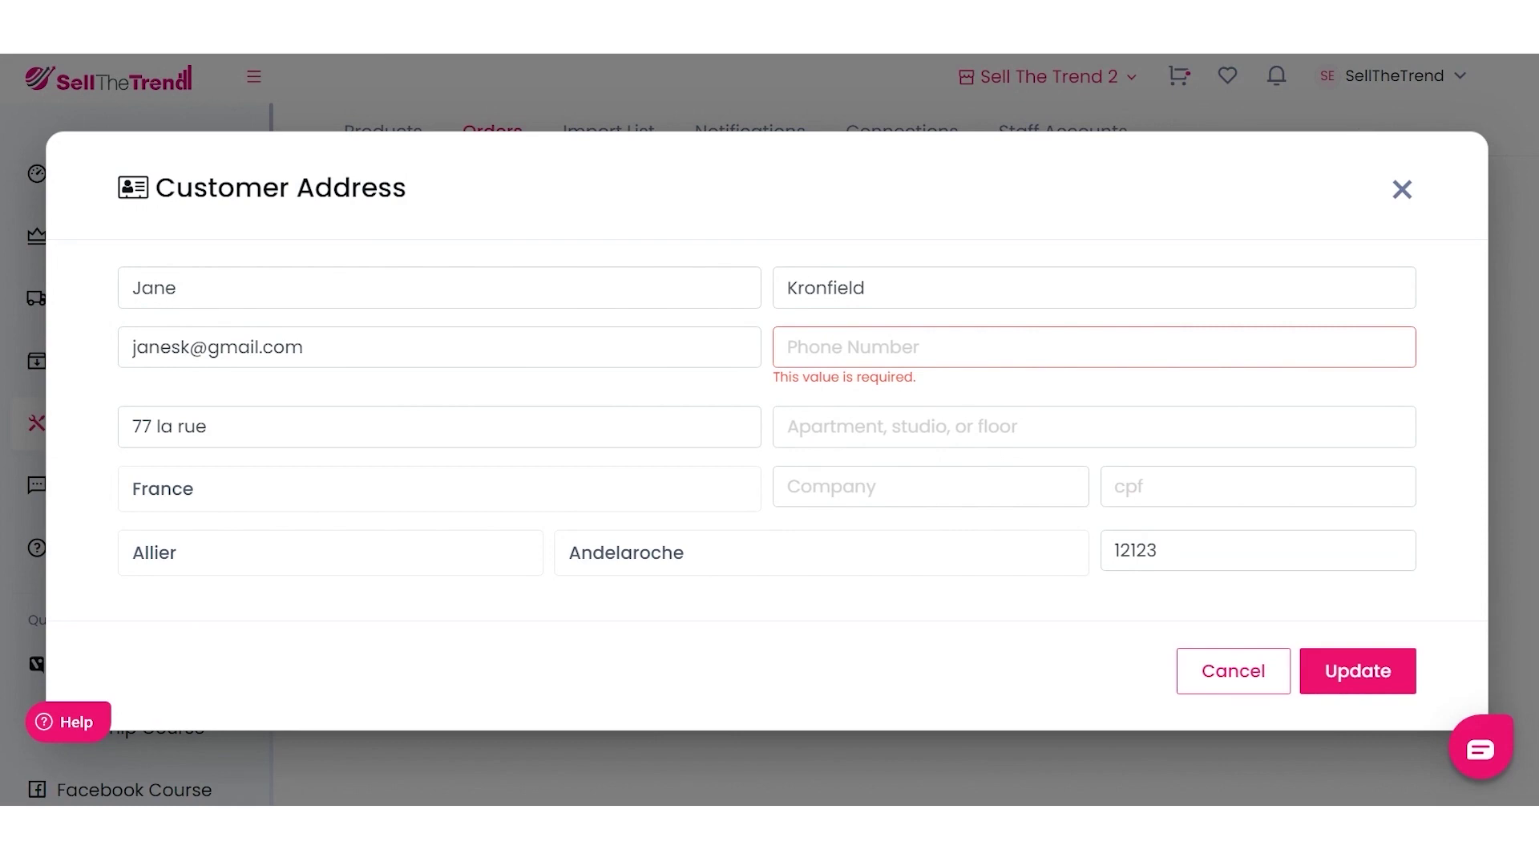
Close Customer Address and view the Override Phone Number on the Settings Supplier tab
click(1402, 189)
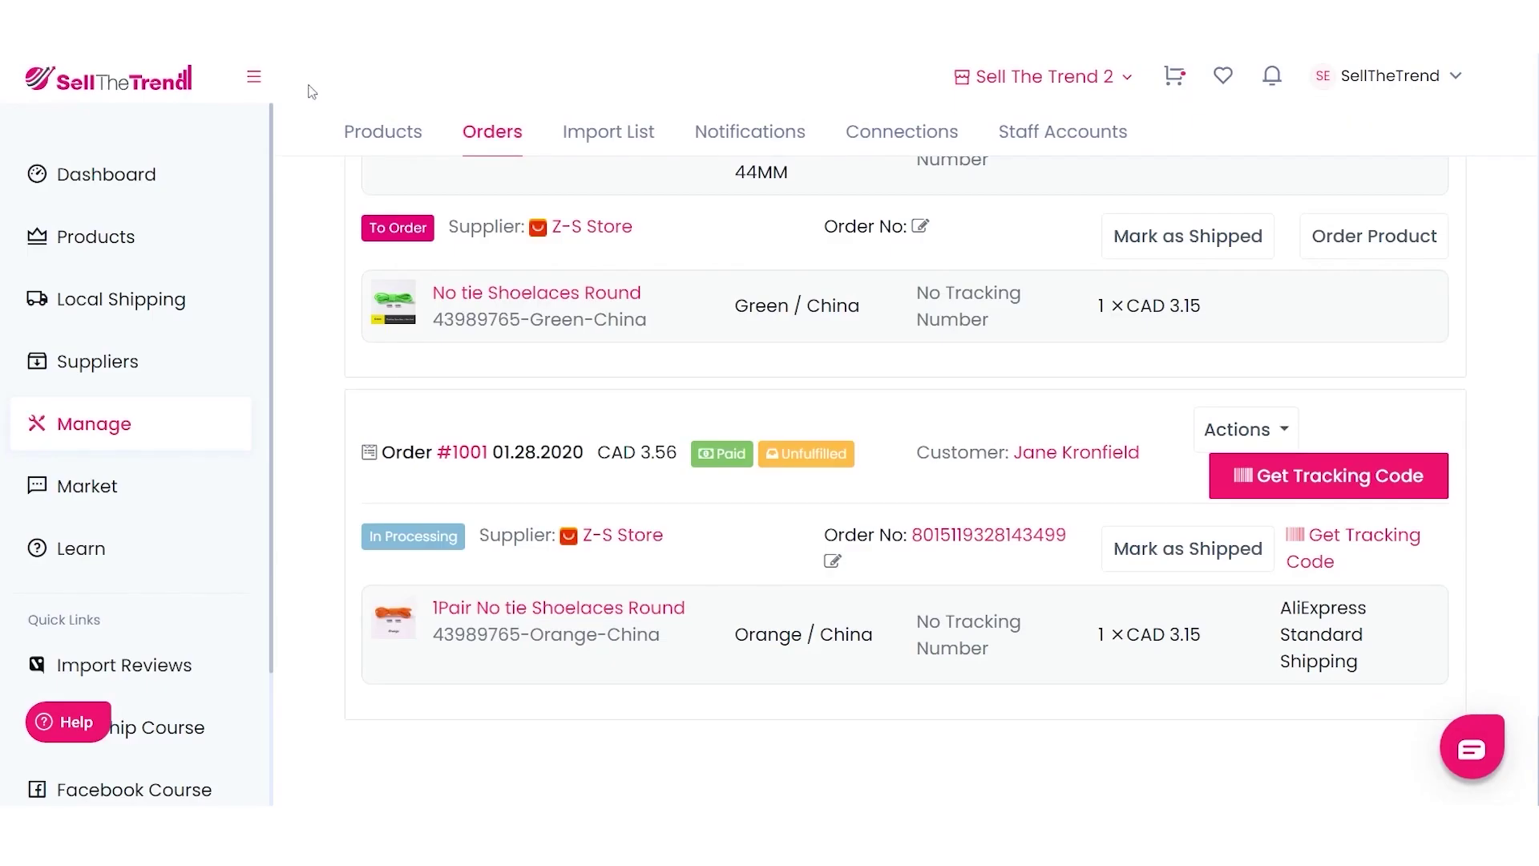
scroll(402, 178, up, 1)
scroll(402, 178, up, 2)
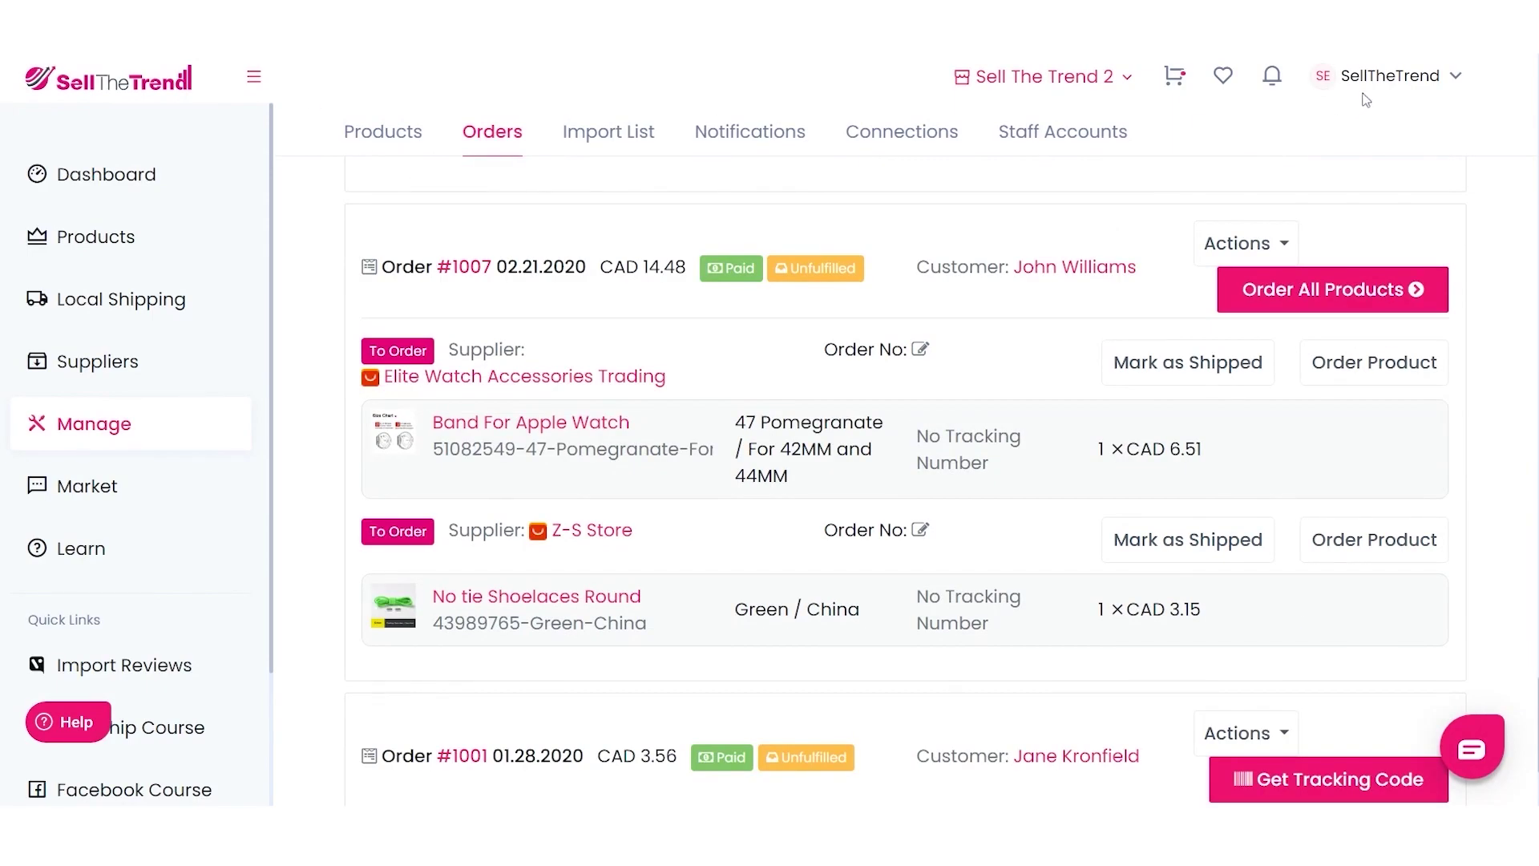
click(1367, 99)
click(1283, 138)
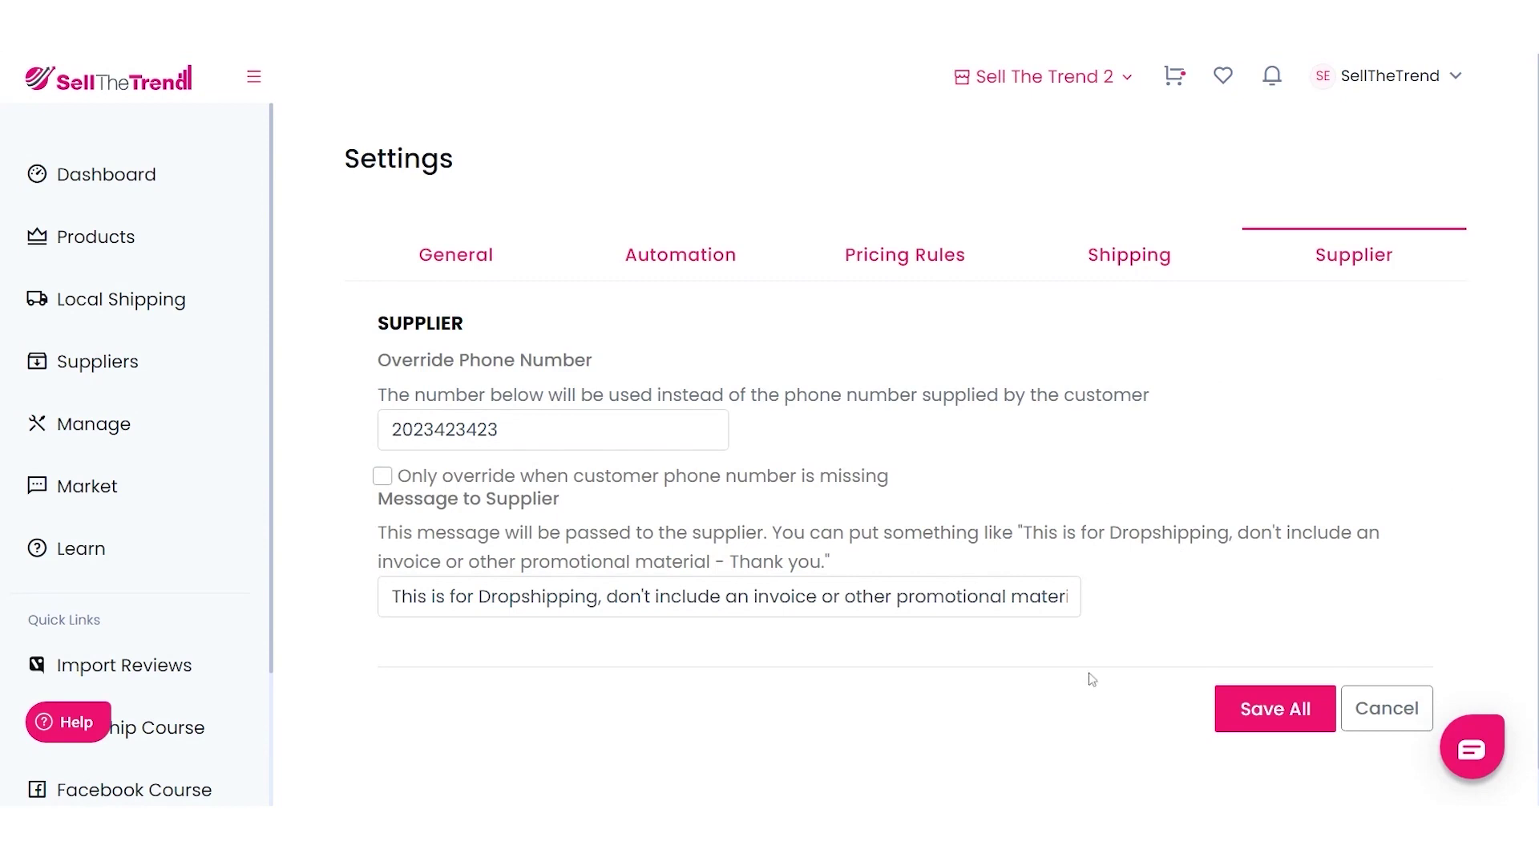
scroll(656, 371, down, 1)
scroll(1304, 341, down, 1)
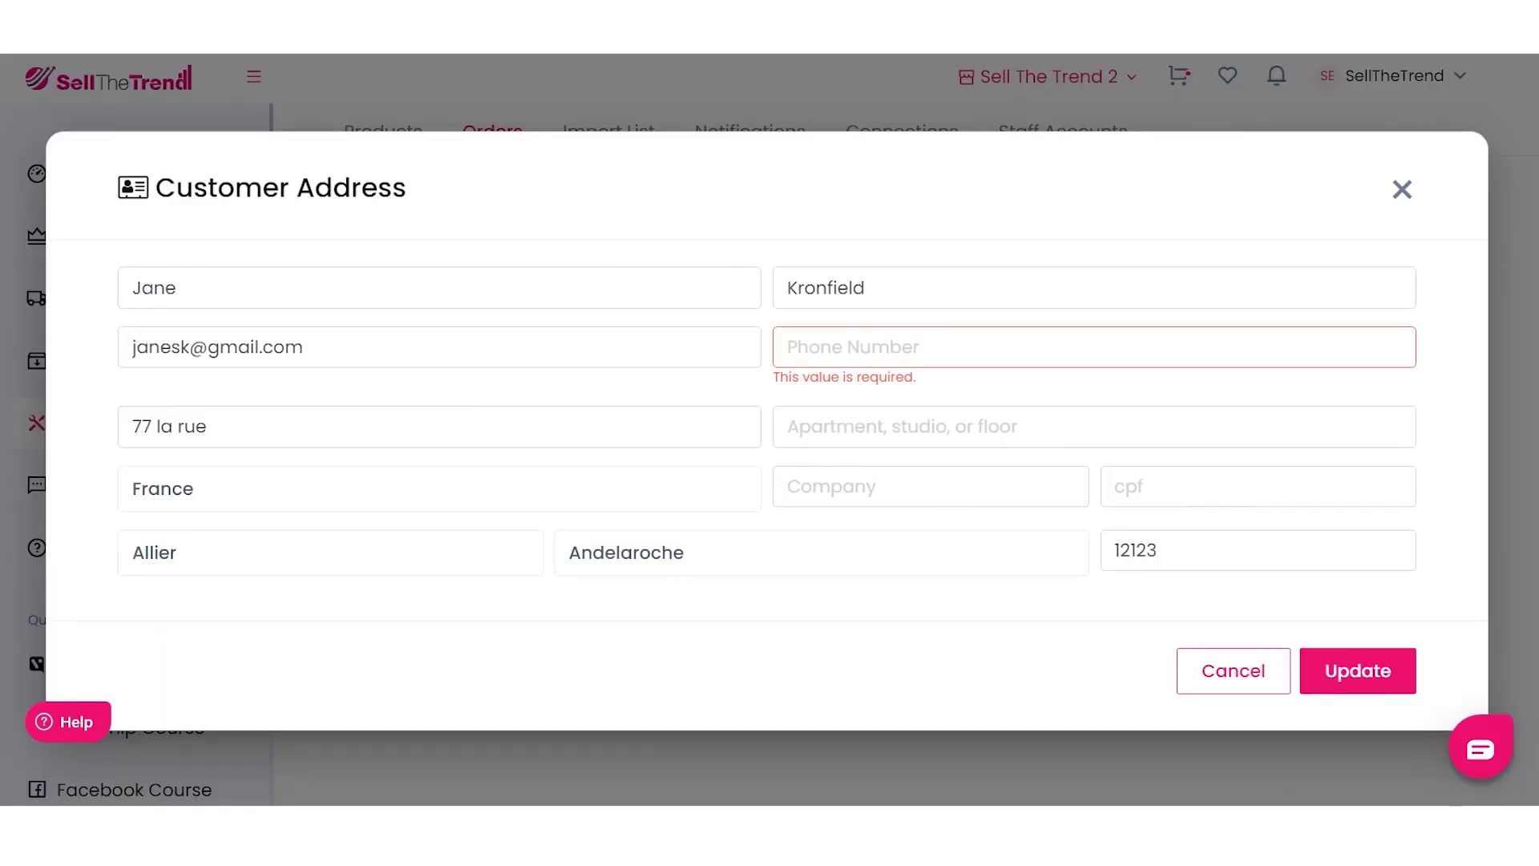
Close the customer address details to get back to the Supplier settings
click(1359, 122)
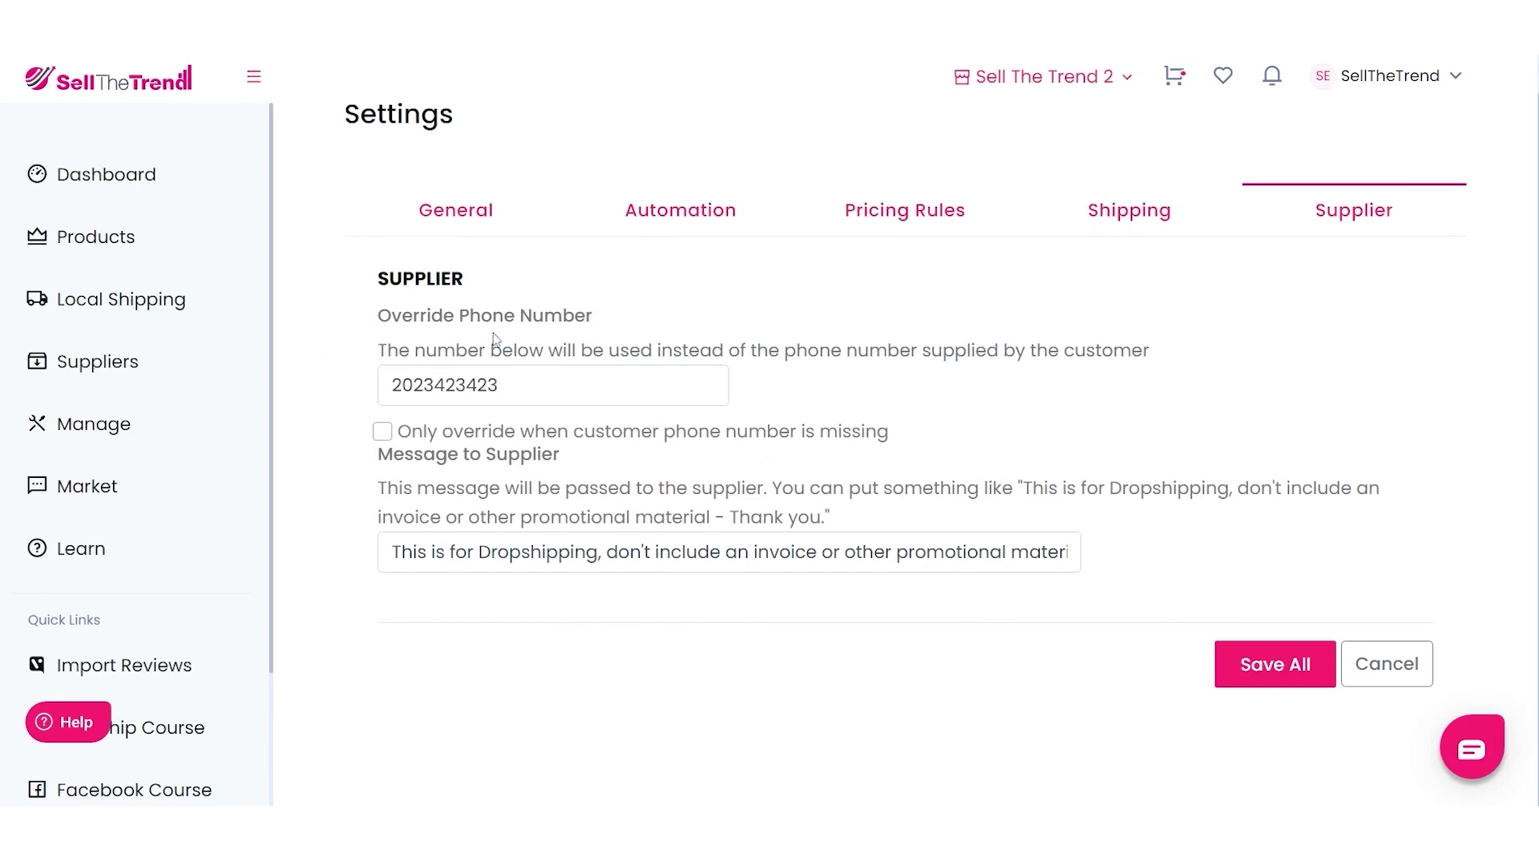
Enable 'Only override when customer phone number is missing', save all, then recheck order #1001's customer address
click(472, 434)
click(1243, 664)
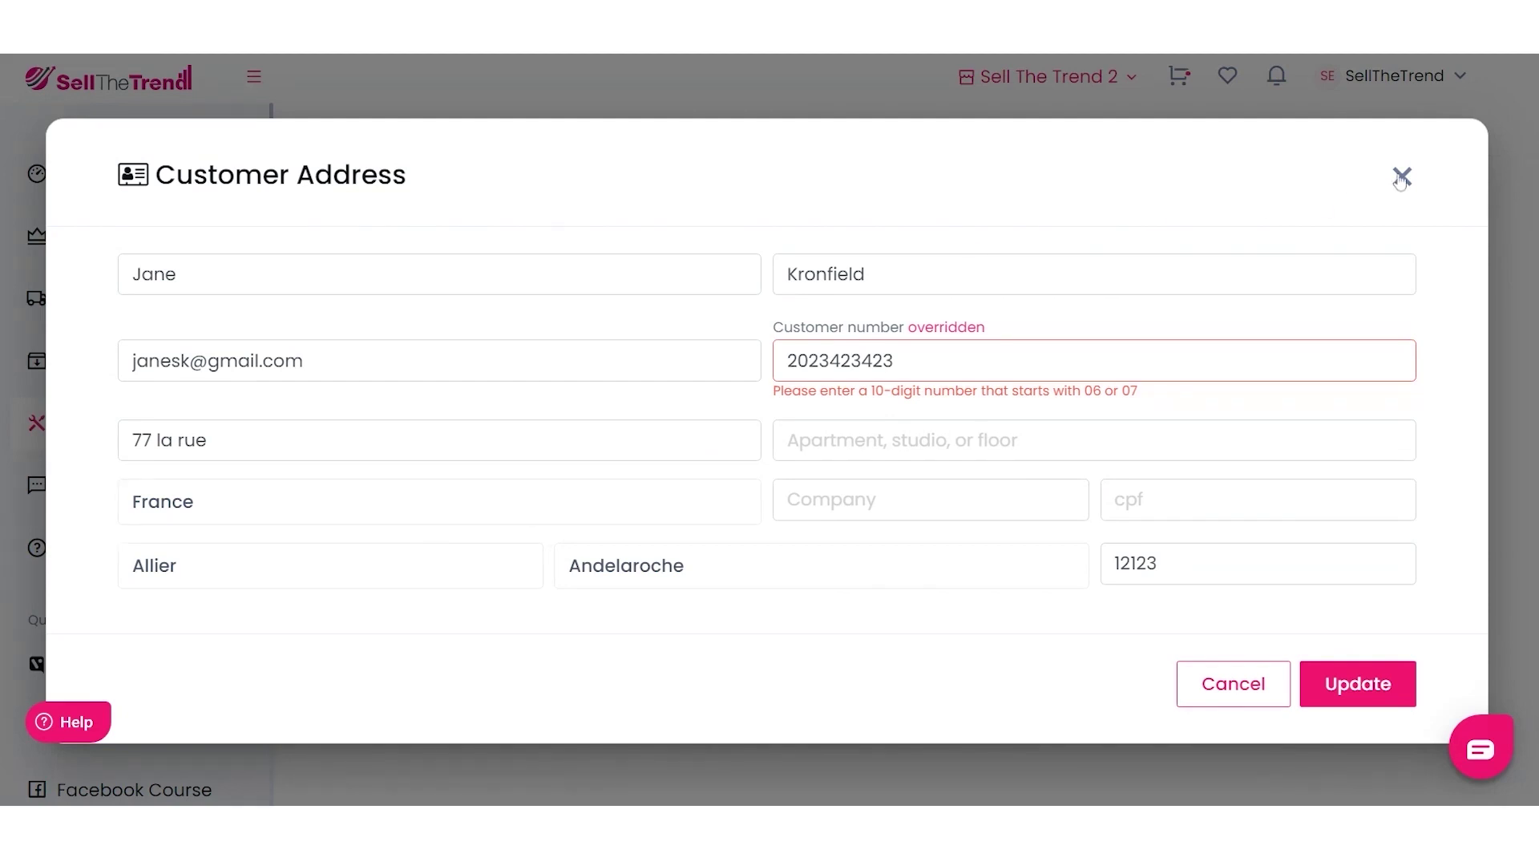
click(1402, 178)
click(1103, 454)
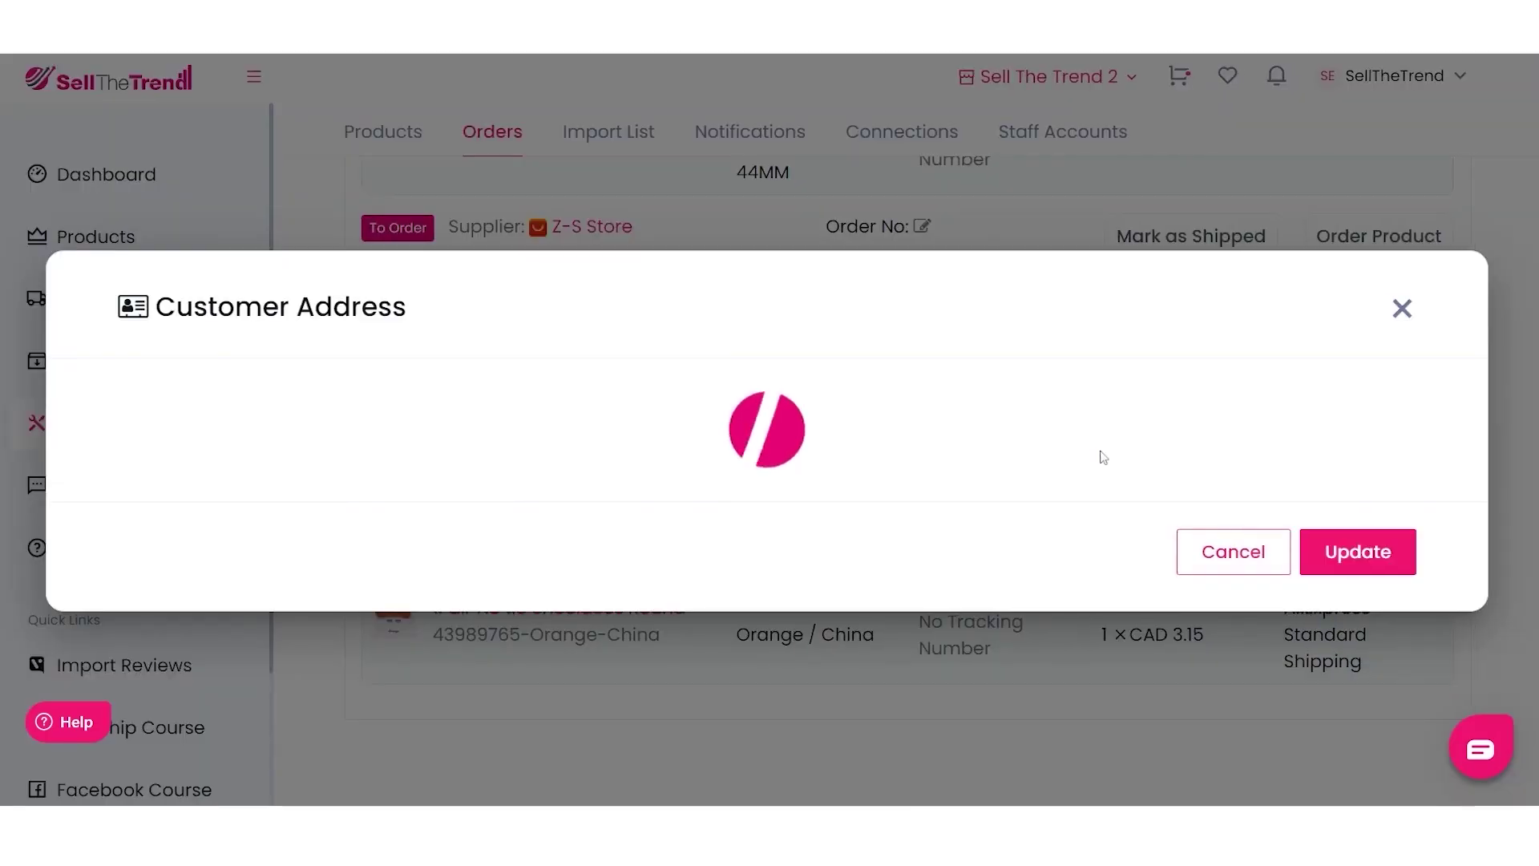